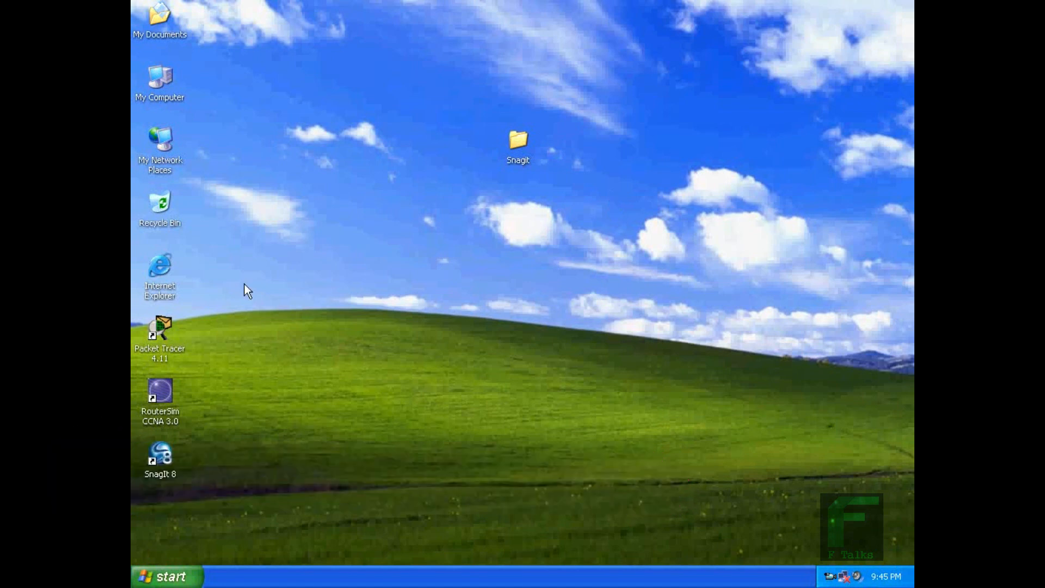
- Start Packet Tracer 4.11 and place two 1841 routers side by side in the upper part of the empty workspace
left_click(162, 328)
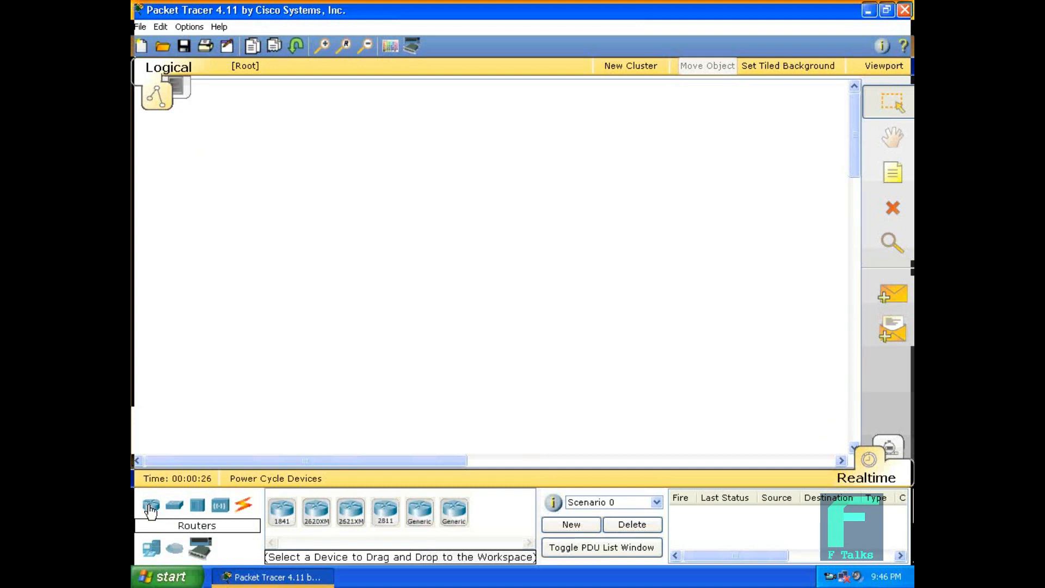
left_click_drag(151, 511, 319, 185)
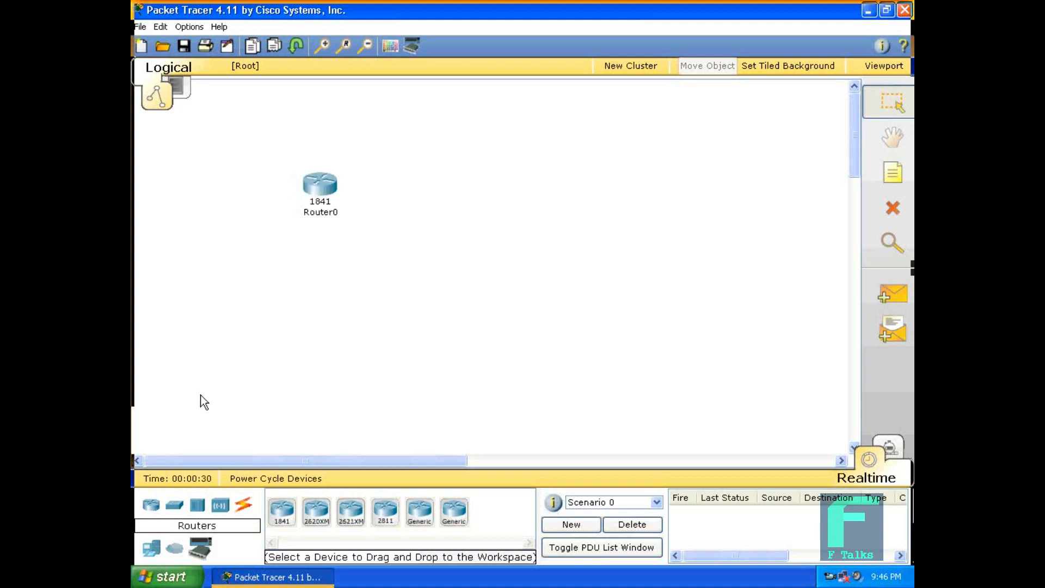
left_click_drag(250, 437, 620, 197)
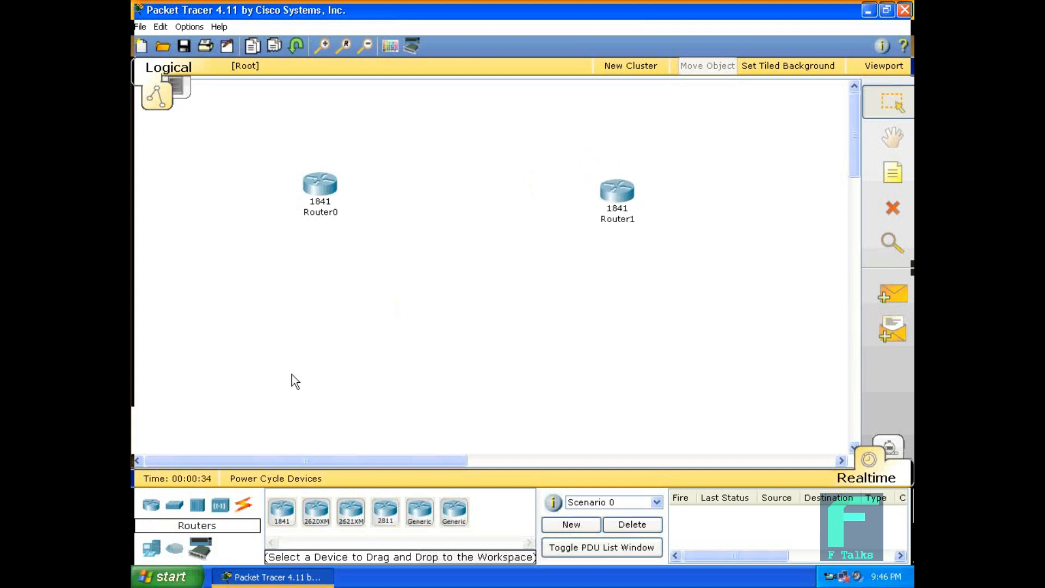
- Place two 2950-24 switches below the routers and two PC-PT computers beneath the switches
left_click_drag(174, 506, 419, 306)
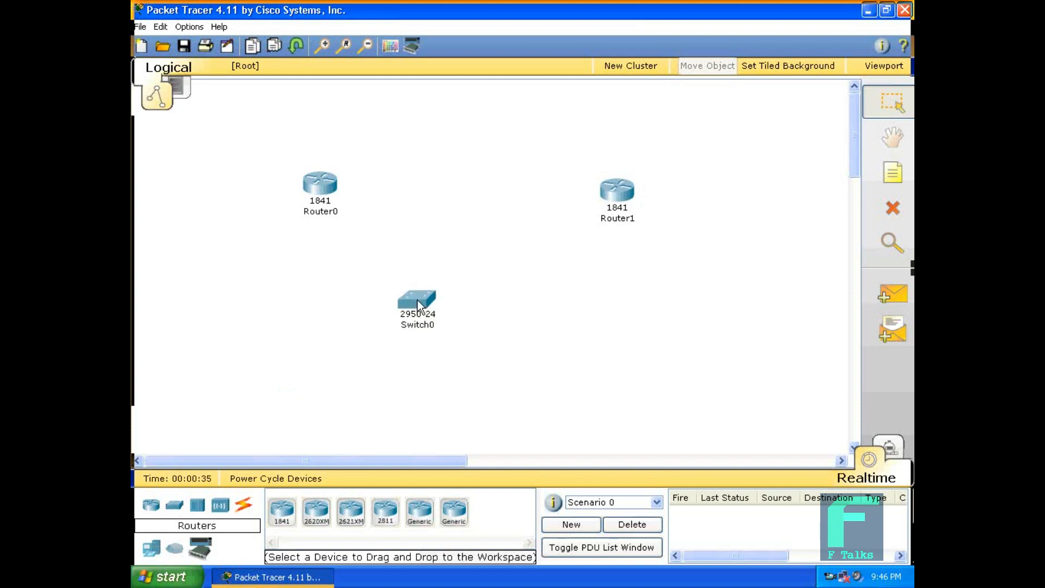
left_click_drag(174, 505, 569, 305)
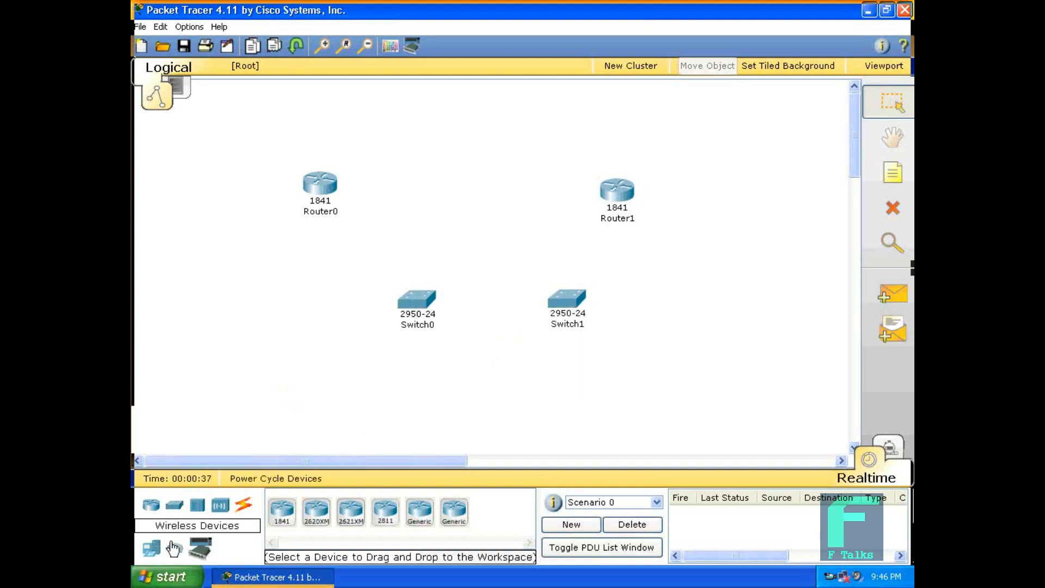
left_click_drag(153, 548, 366, 414)
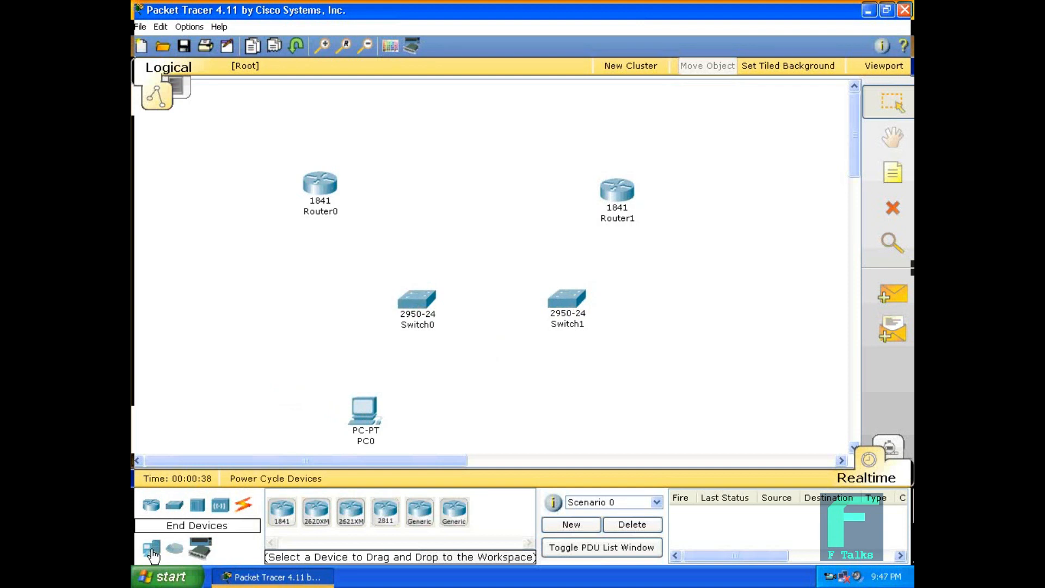
left_click_drag(567, 399, 599, 430)
mouse_move(605, 430)
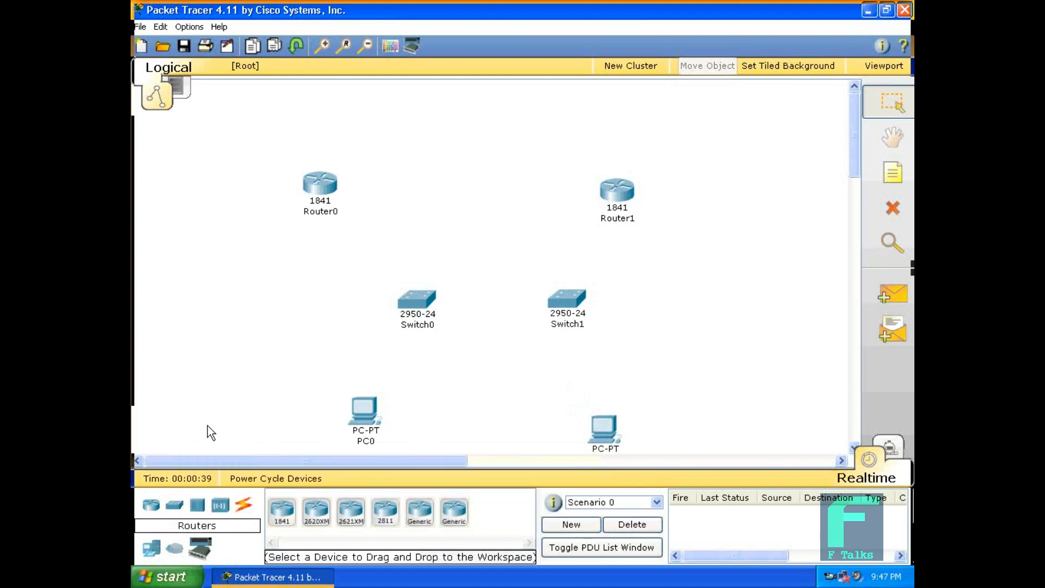
- Connect PC0's FastEthernet port to FastEthernet0/2 on Switch0 with a copper straight-through cable
left_click(244, 505)
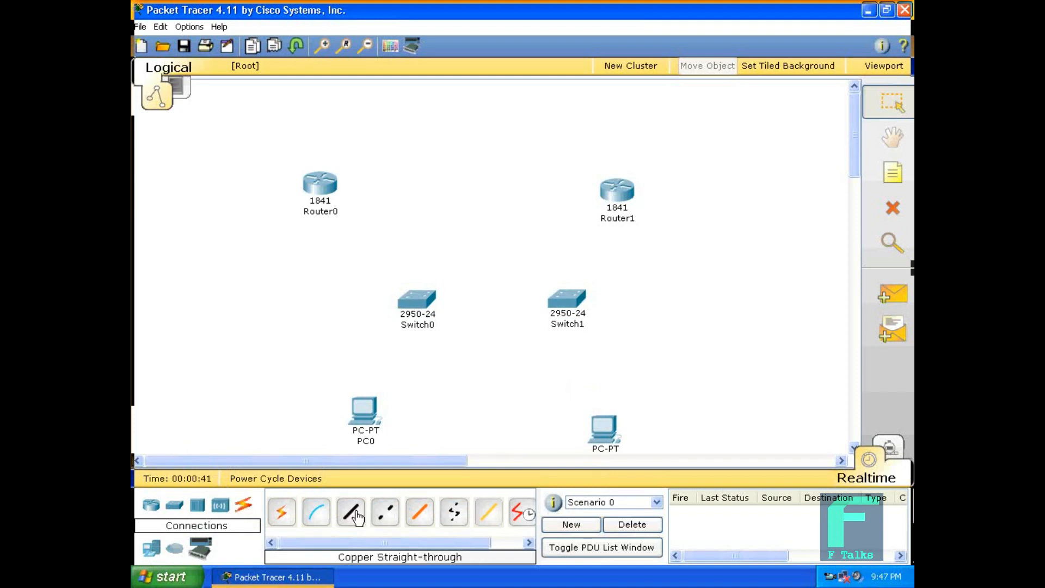
left_click(352, 514)
left_click(372, 406)
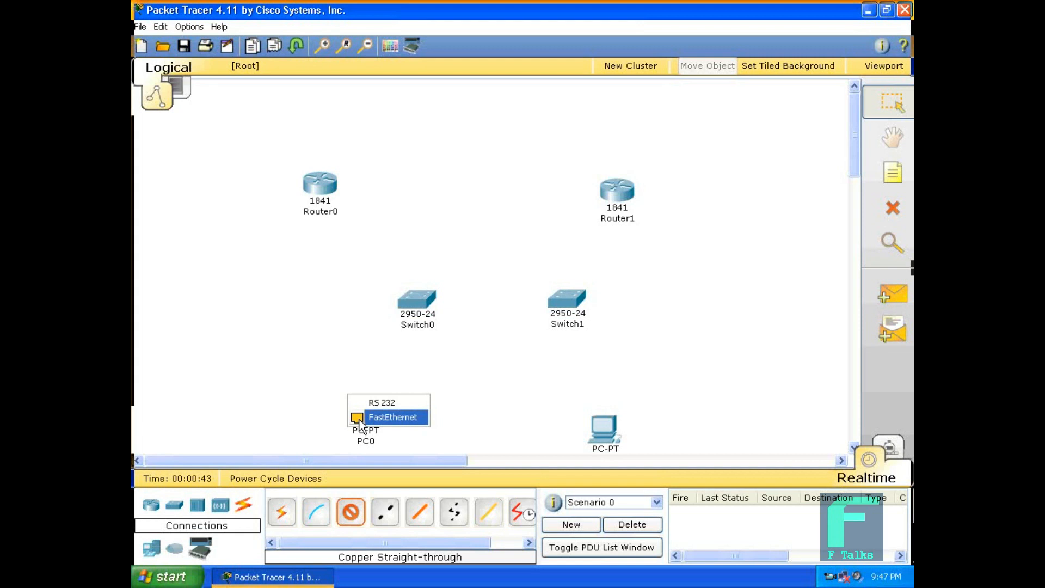
left_click(361, 418)
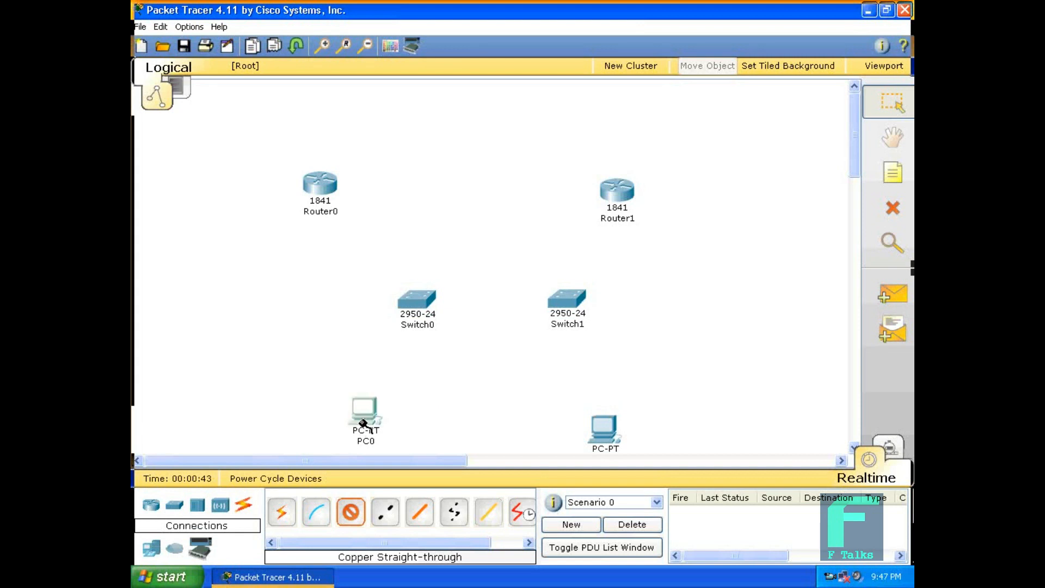
left_click(415, 302)
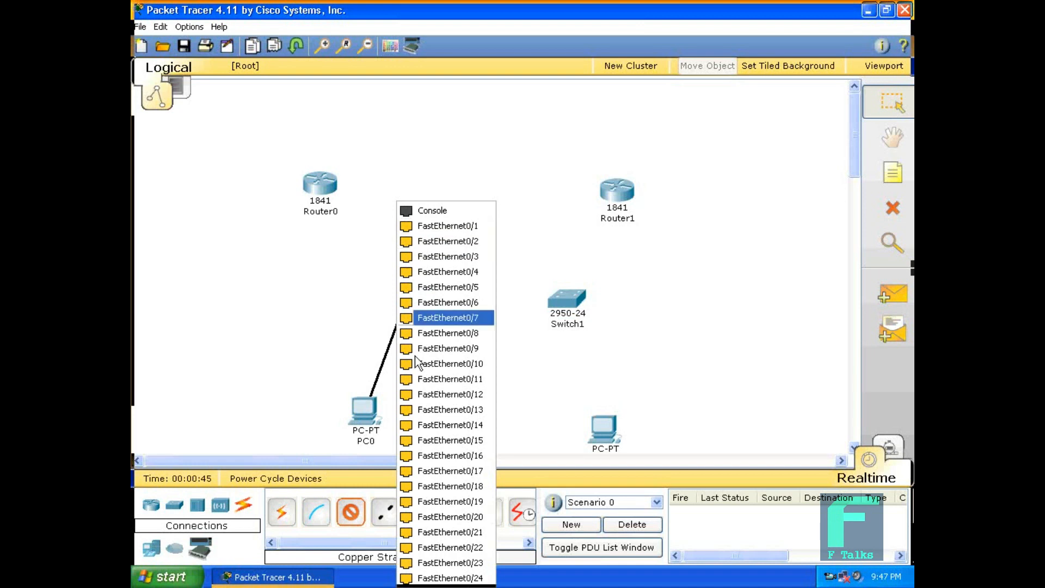
left_click(409, 242)
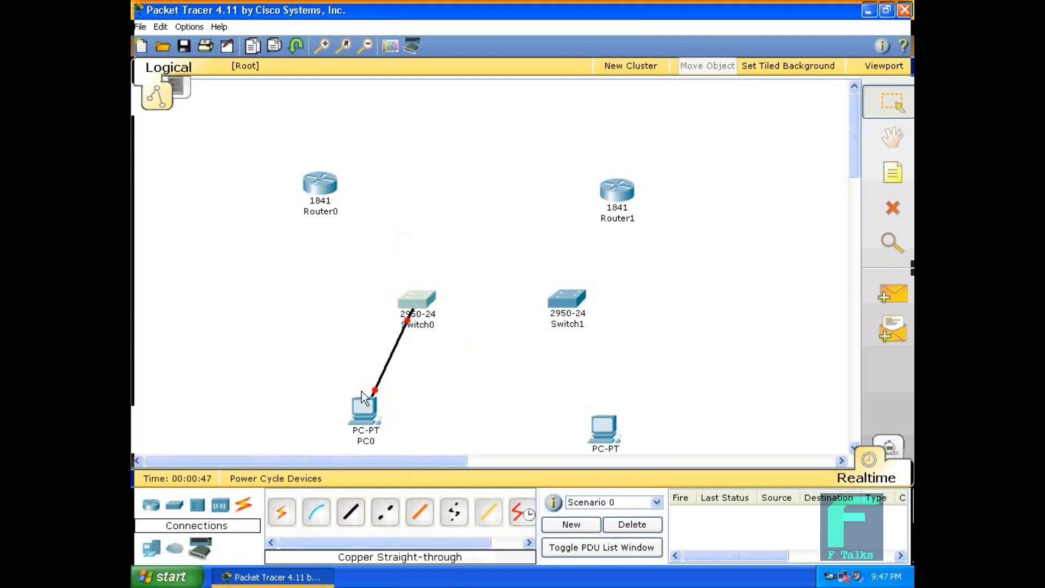
- Connect FastEthernet0/1 on Switch0 to FastEthernet0/0 on Router0 with a copper straight-through cable
left_click(351, 514)
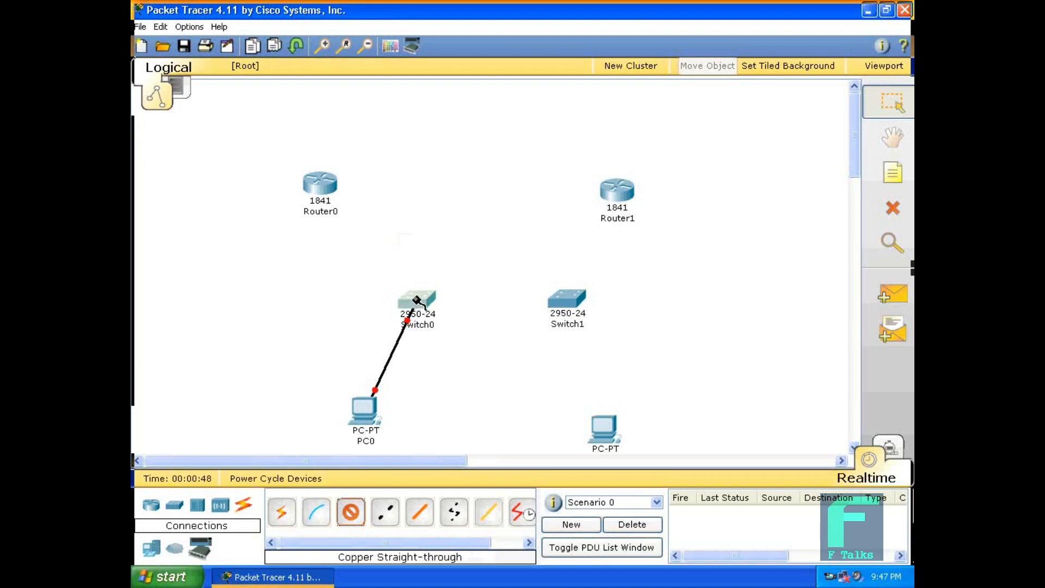
left_click(417, 300)
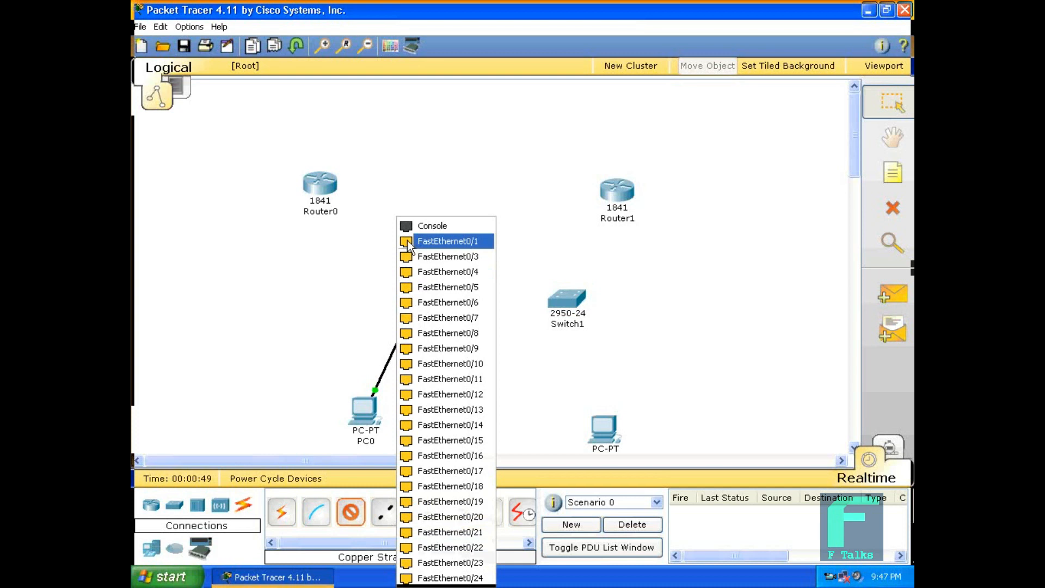
left_click(441, 241)
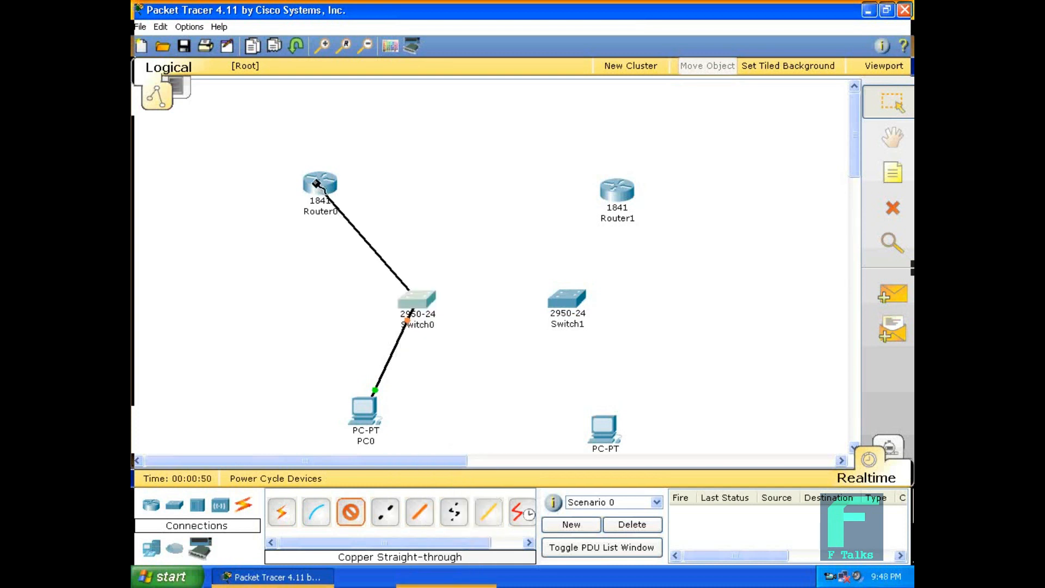
left_click(316, 183)
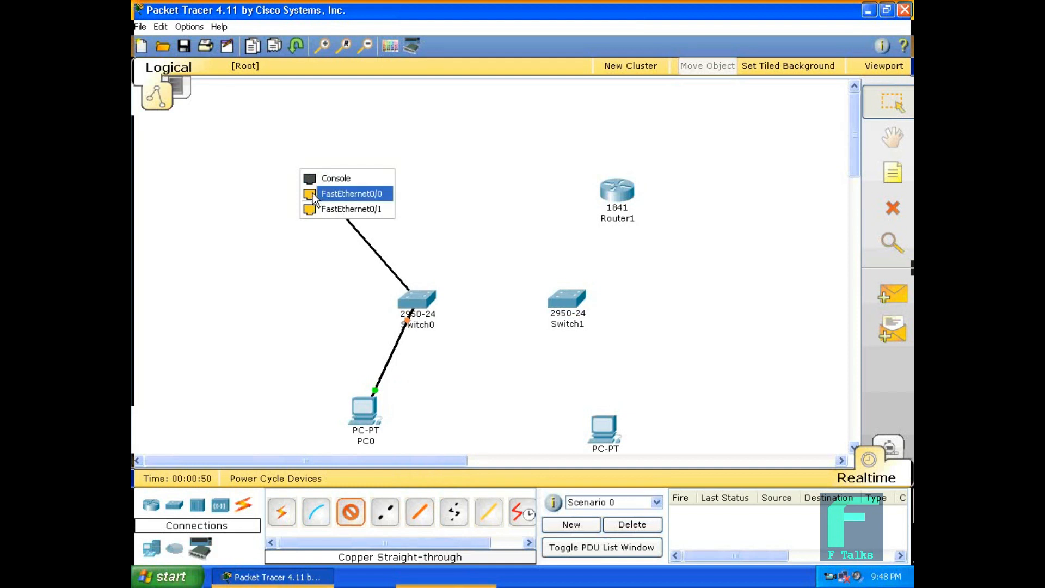
left_click(315, 195)
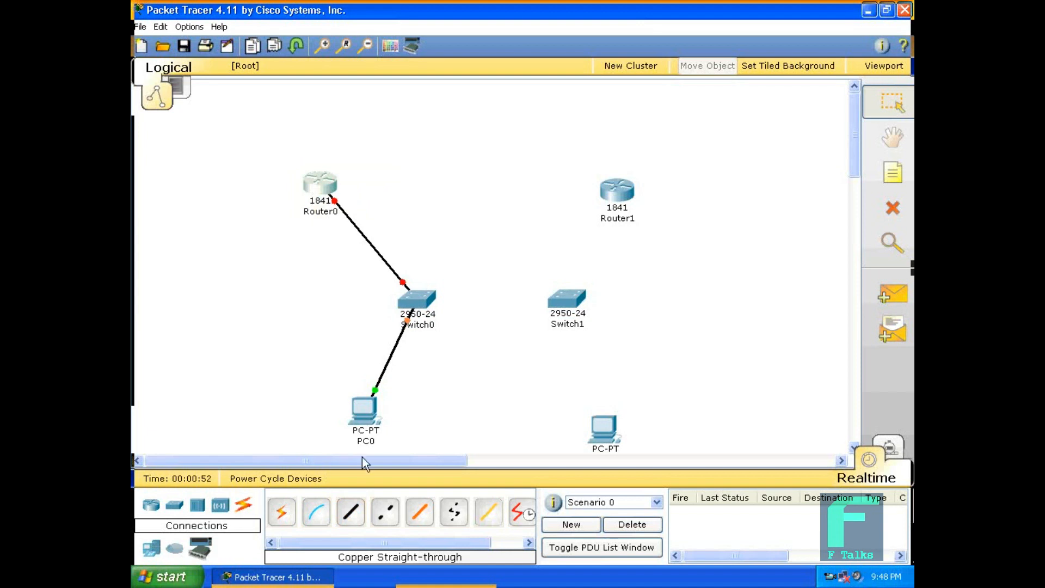
- Connect the FastEthernet port of the PC below Switch1 to FastEthernet0/2 on Switch1 with a copper straight-through cable
left_click(351, 522)
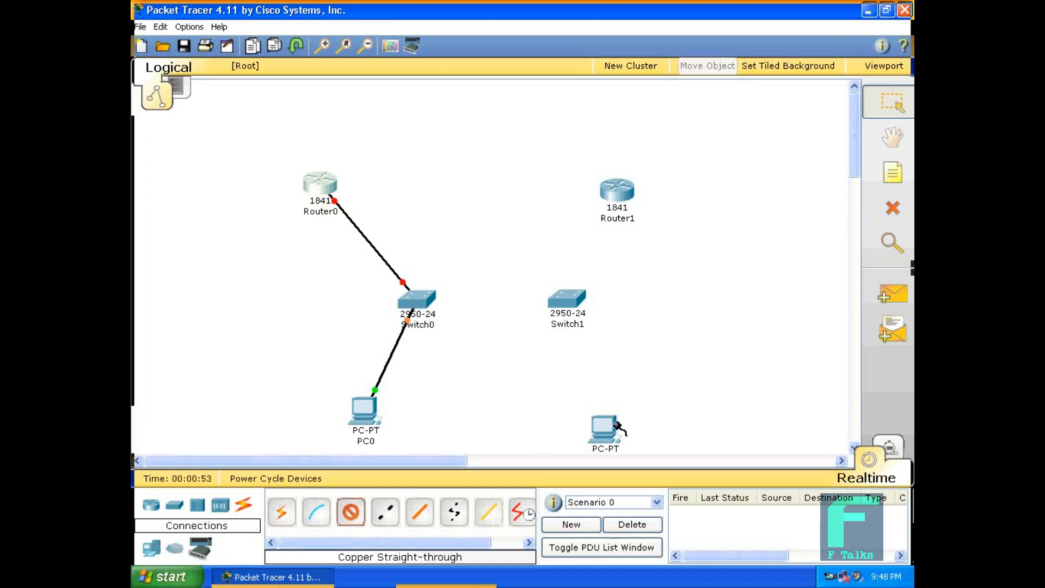
left_click(599, 435)
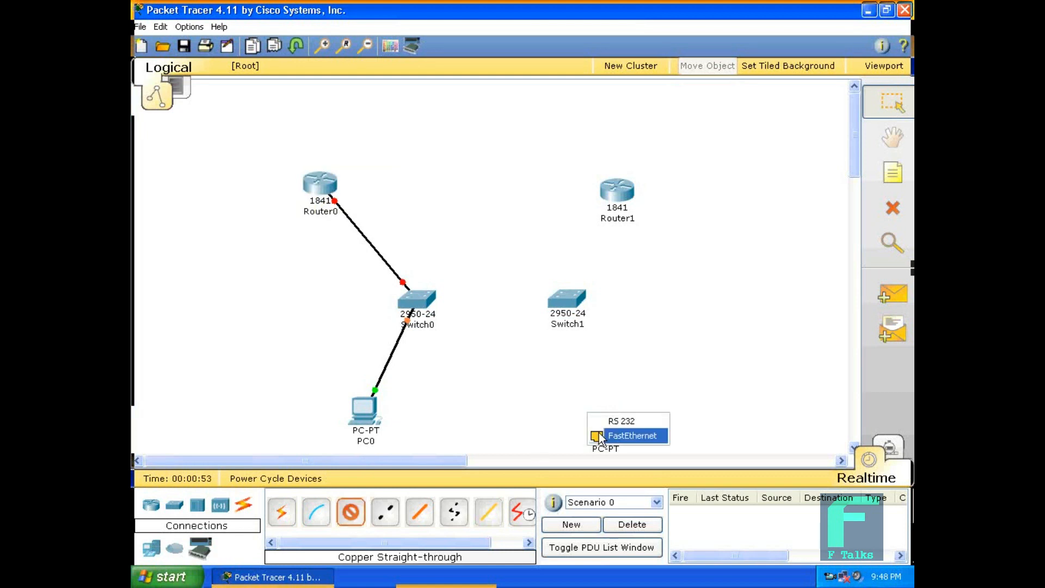
left_click(607, 437)
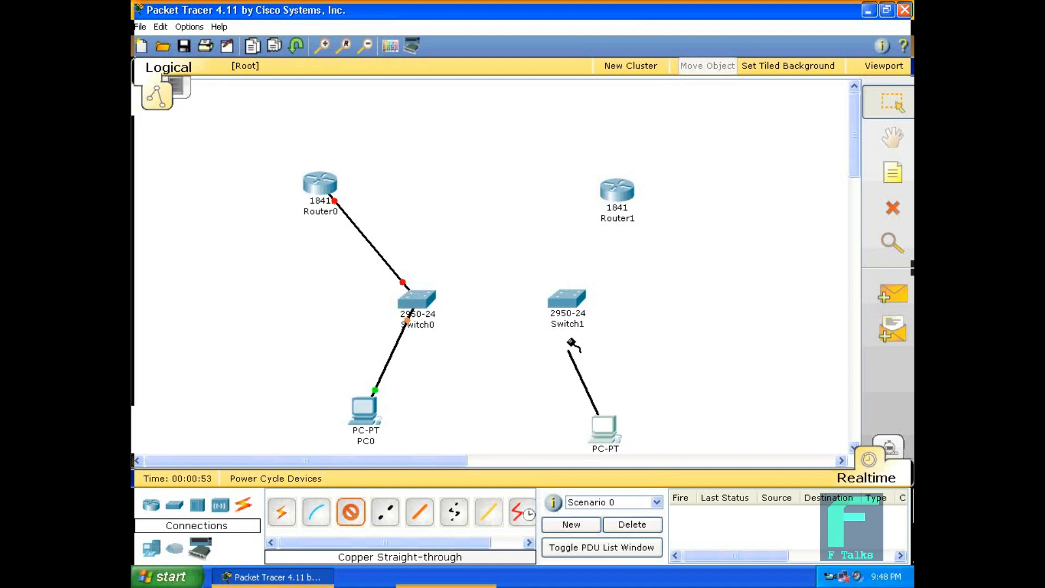
left_click(569, 301)
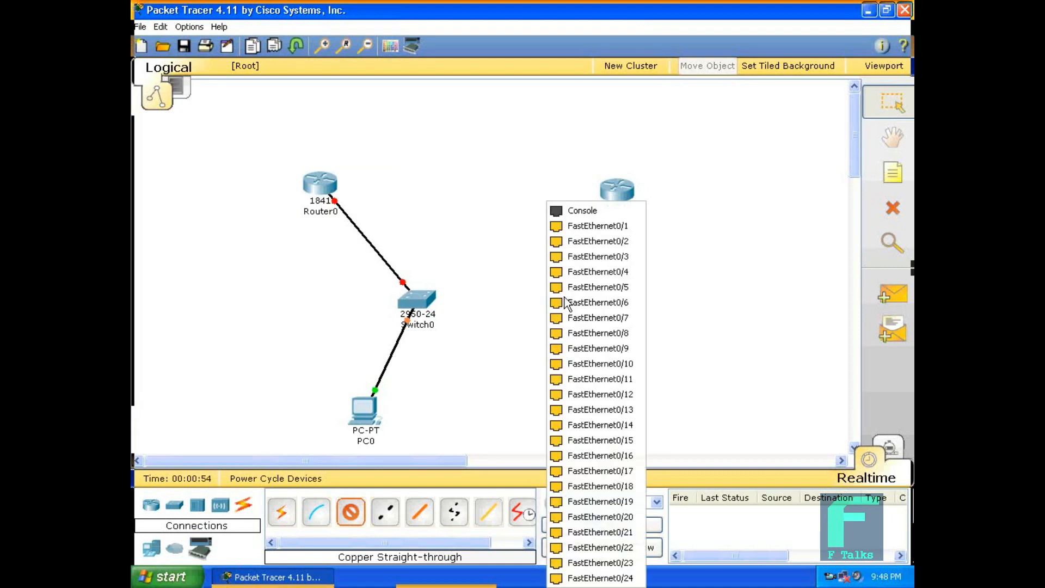
left_click(564, 244)
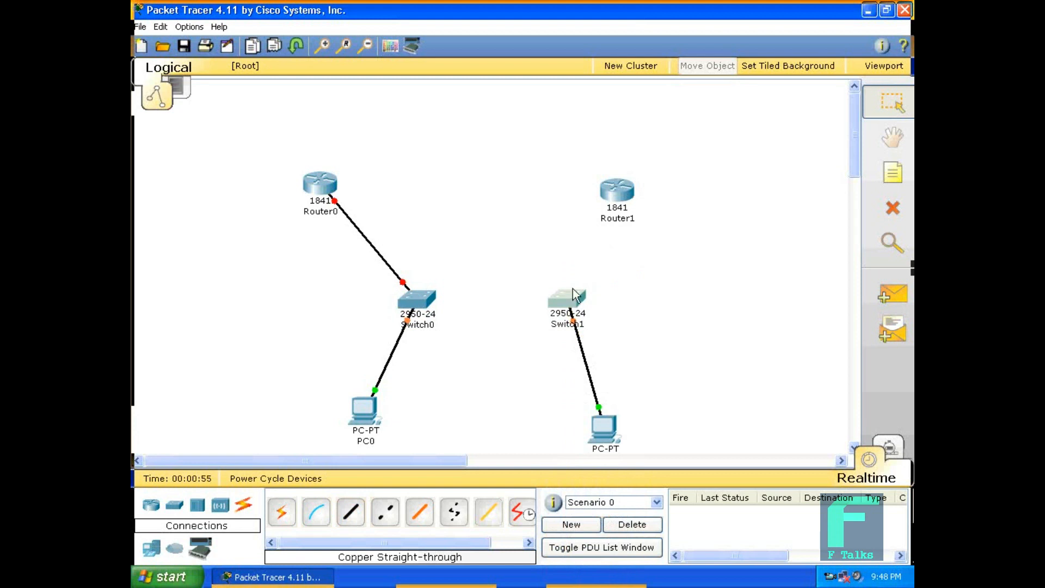
- Connect FastEthernet0/1 on Switch1 to FastEthernet0/0 on Router1 with a copper straight-through cable
left_click(350, 512)
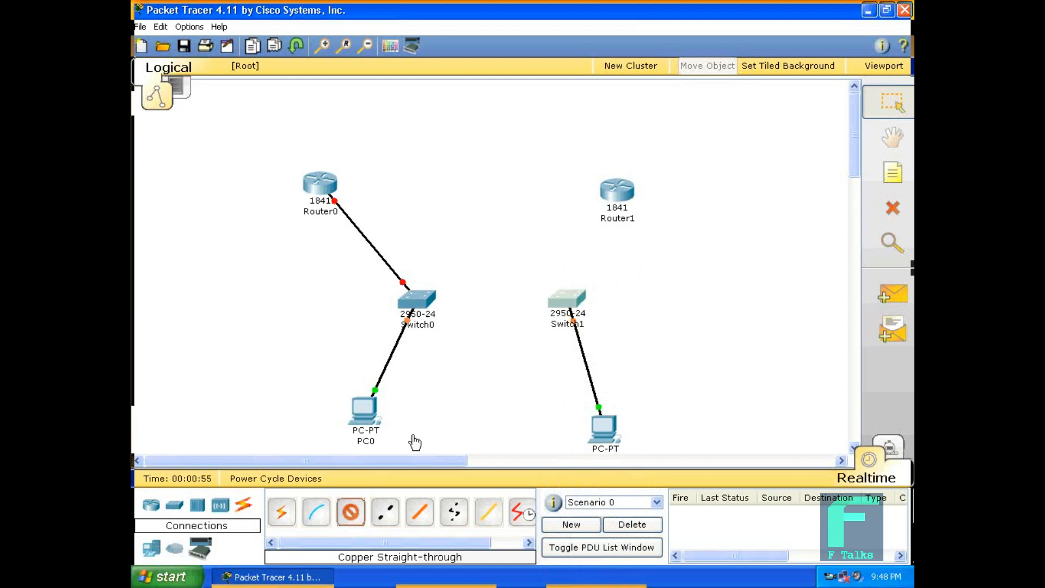
left_click(569, 295)
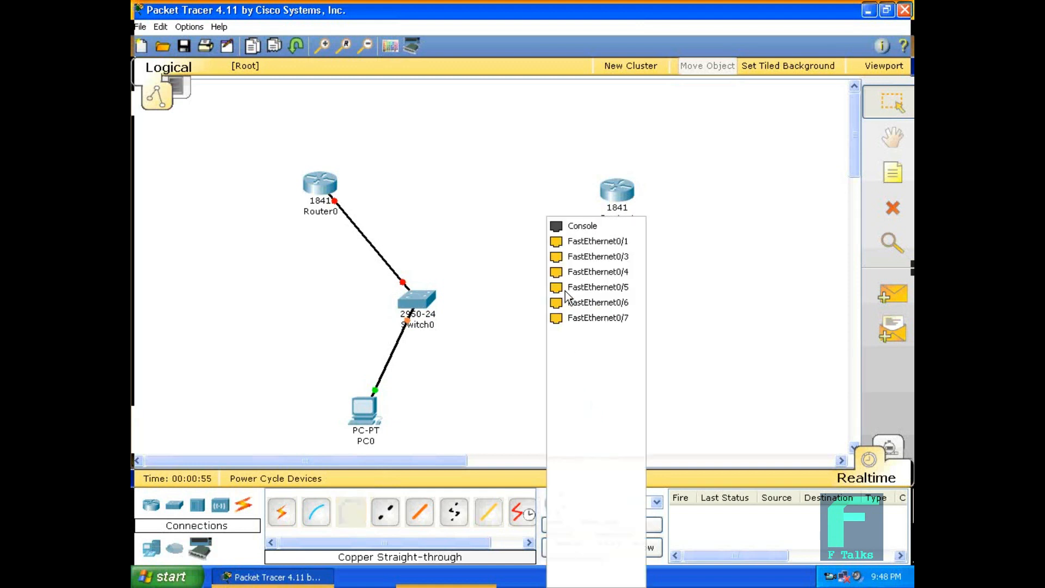
left_click(577, 241)
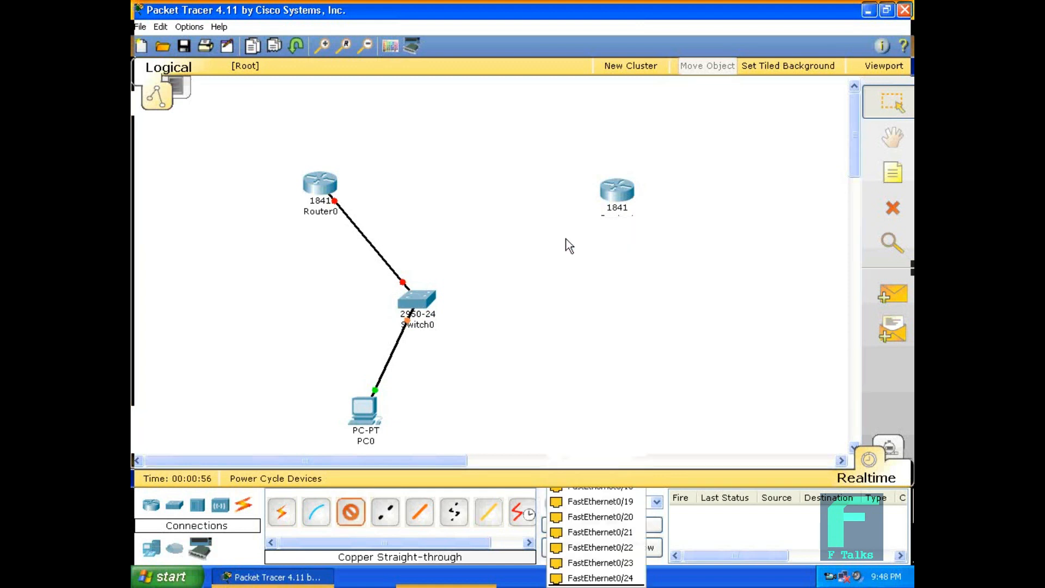
left_click(618, 187)
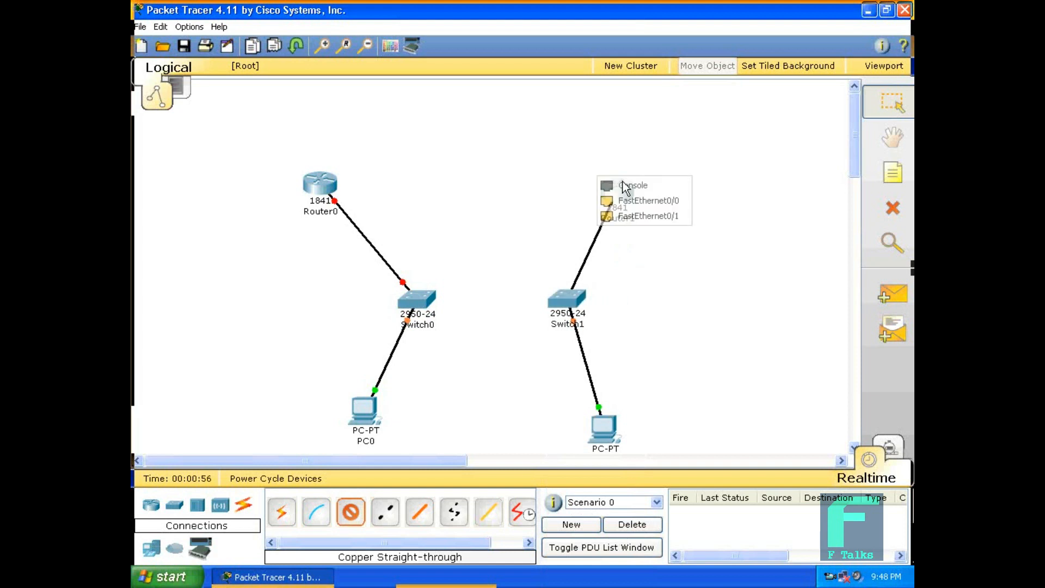
left_click(648, 201)
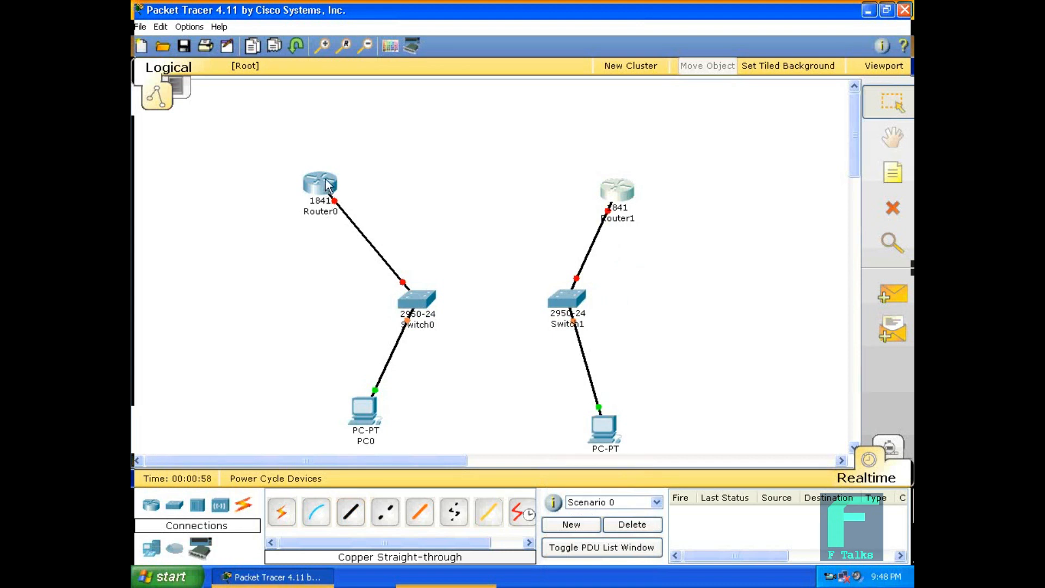
- Power off Router0, install a WIC-2T module in its left expansion slot, and power it back on
mouse_move(328, 185)
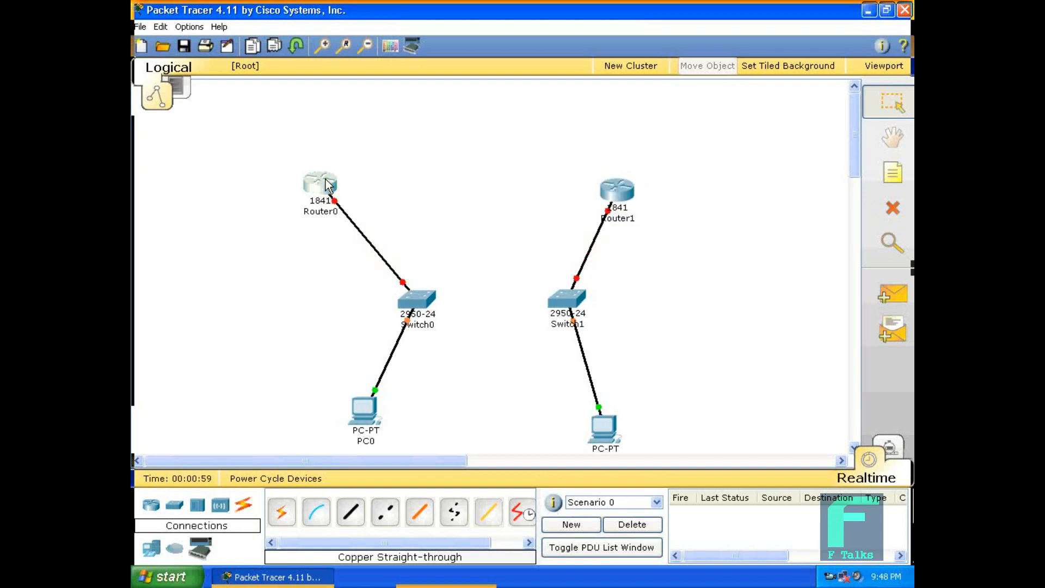
left_click(326, 180)
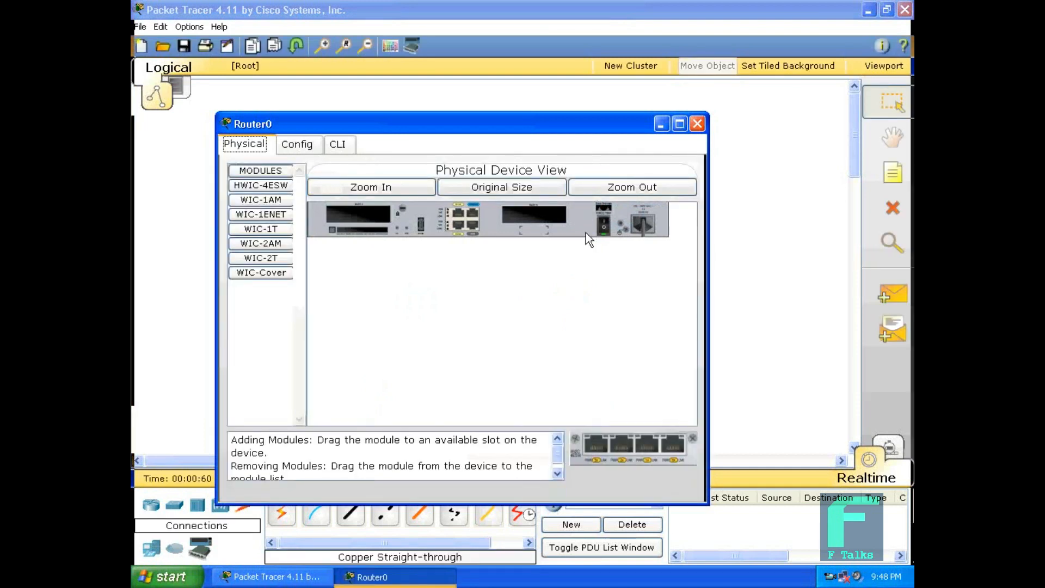
left_click(603, 223)
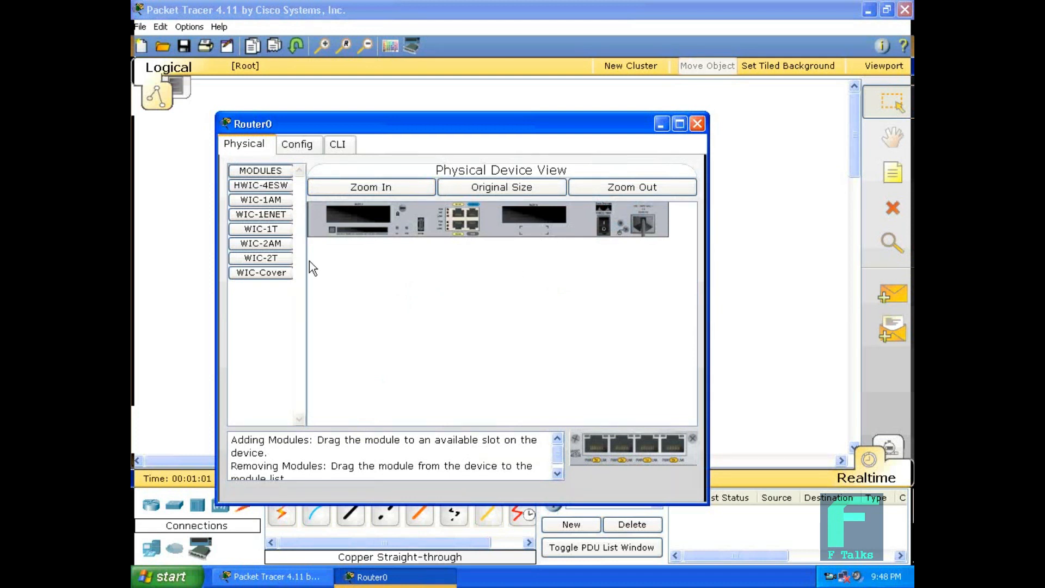
left_click(286, 260)
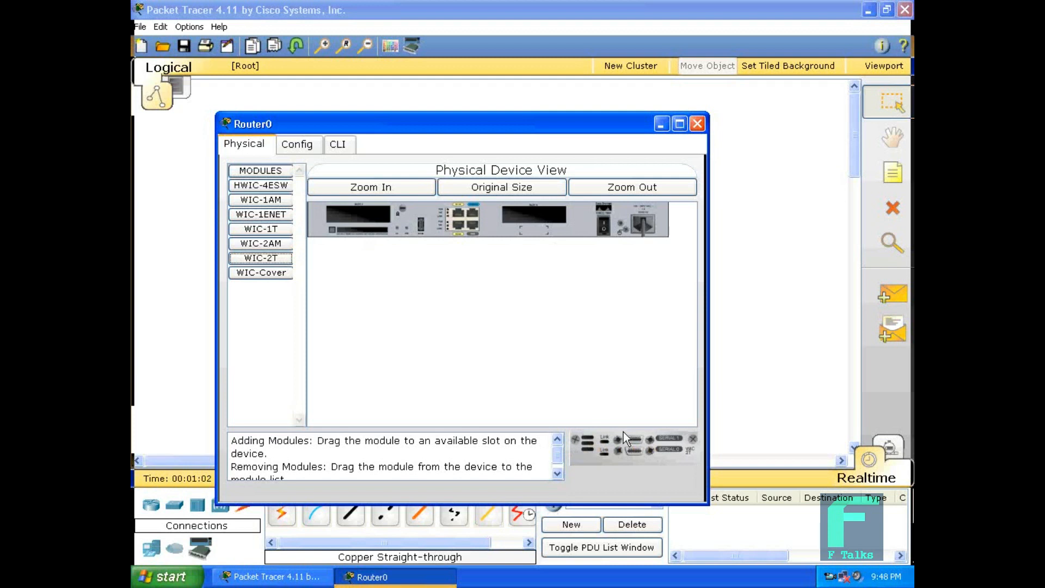
left_click_drag(623, 434, 343, 220)
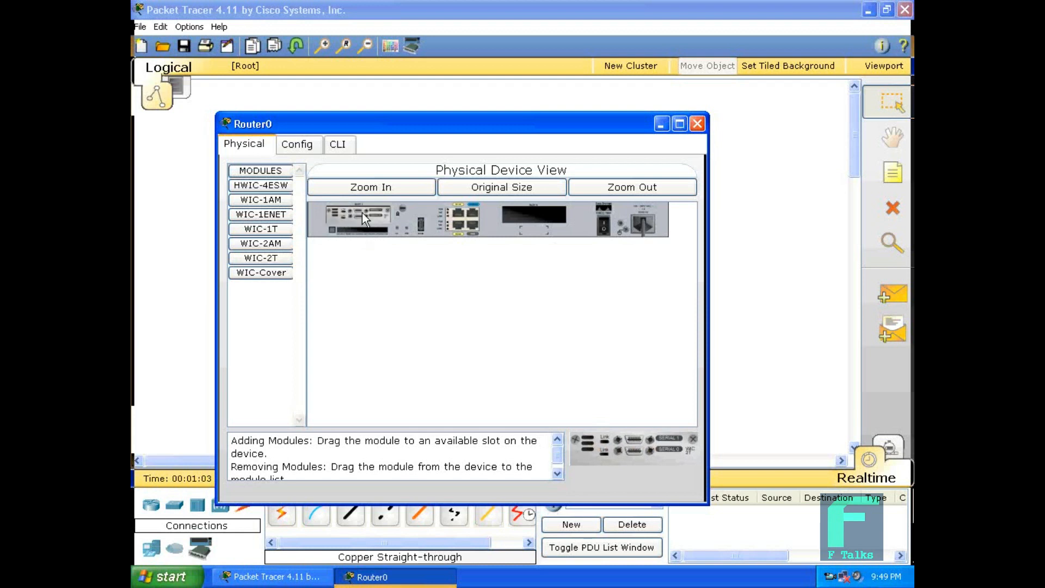
left_click(602, 226)
left_click(703, 124)
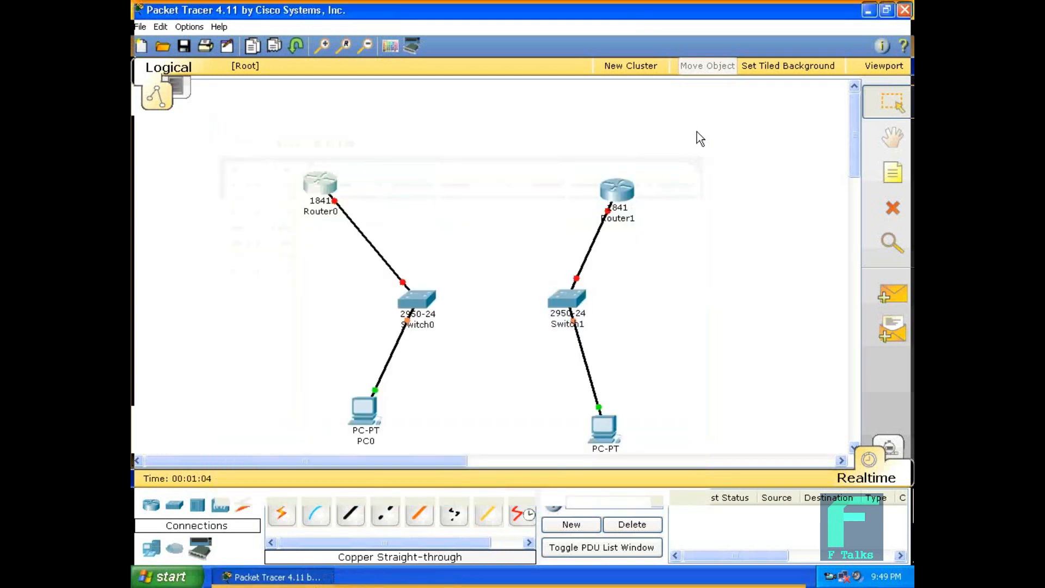
- Power off Router1, install a WIC-2T module in its left expansion slot, and power it back on
left_click(618, 192)
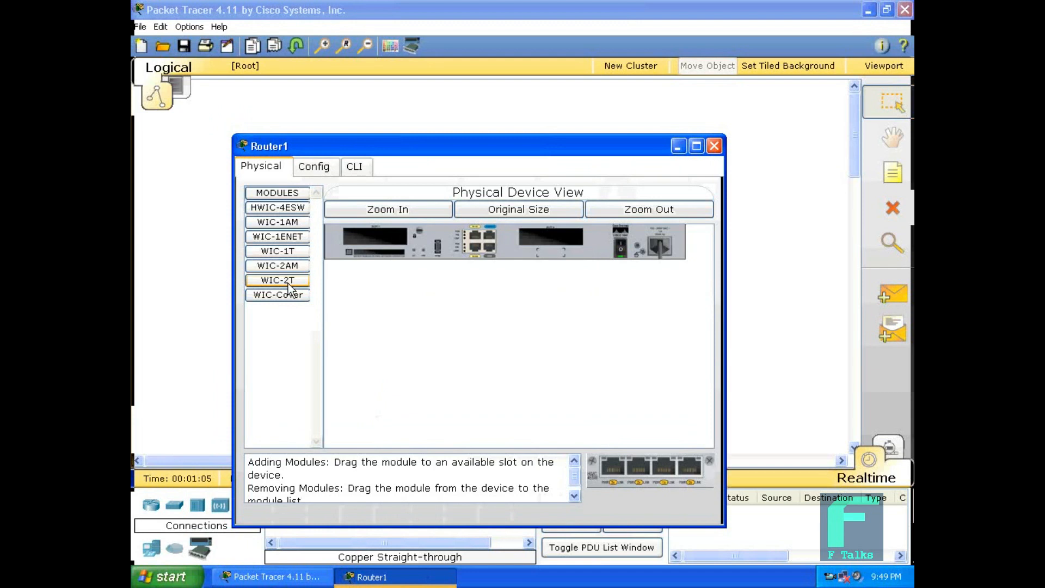
left_click(288, 283)
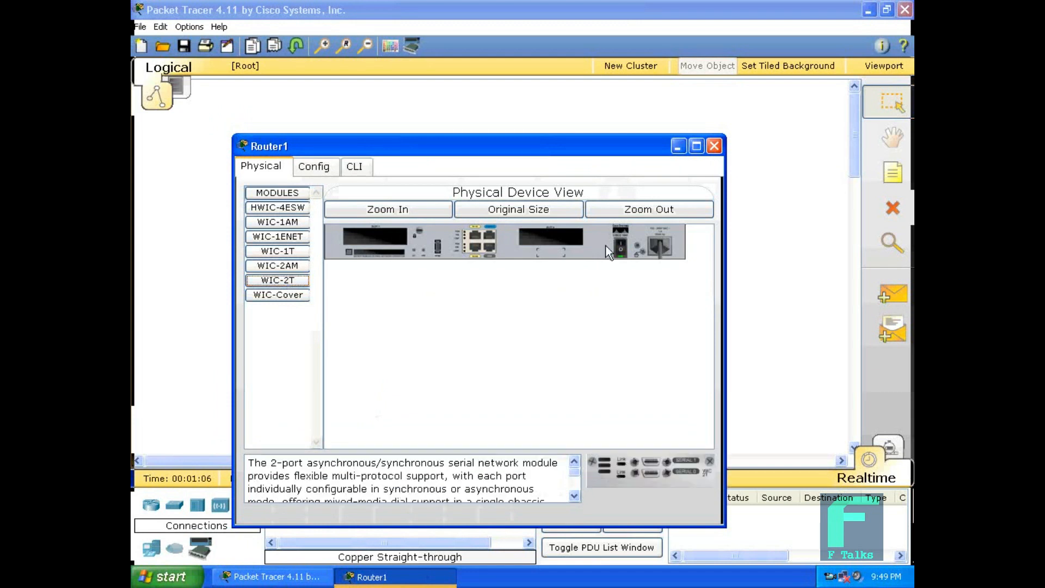
left_click(621, 245)
left_click_drag(638, 461, 377, 240)
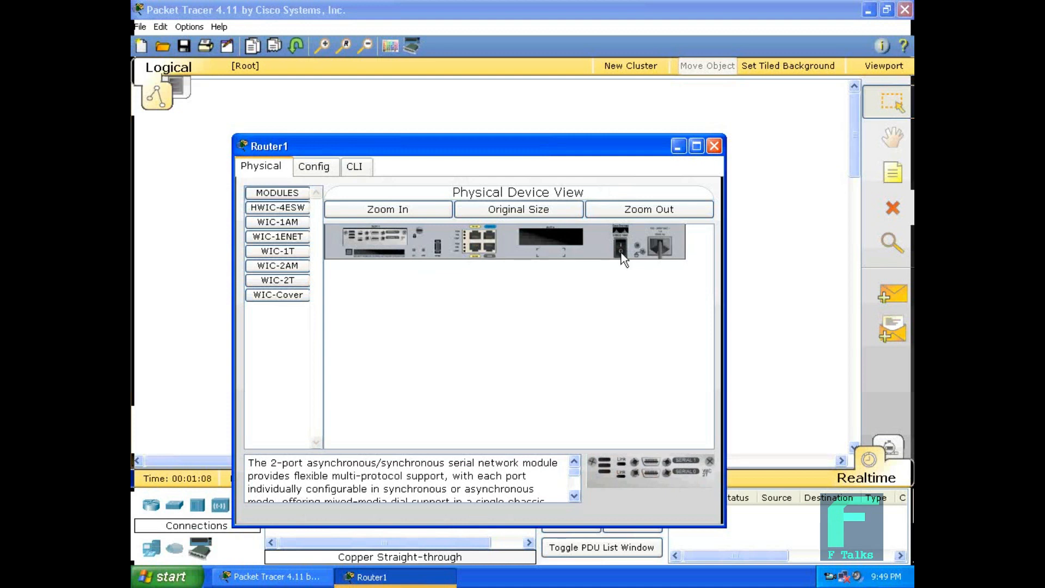
left_click(718, 144)
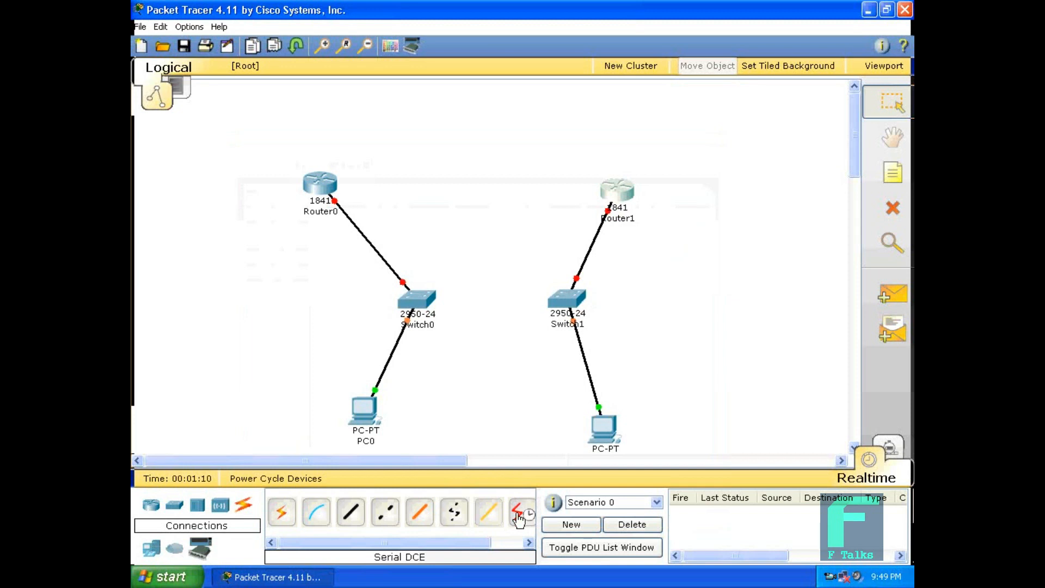
- Connect Serial0/1/0 on Router0 to Serial0/1/0 on Router1 with a serial DCE cable
left_click_drag(457, 544, 496, 545)
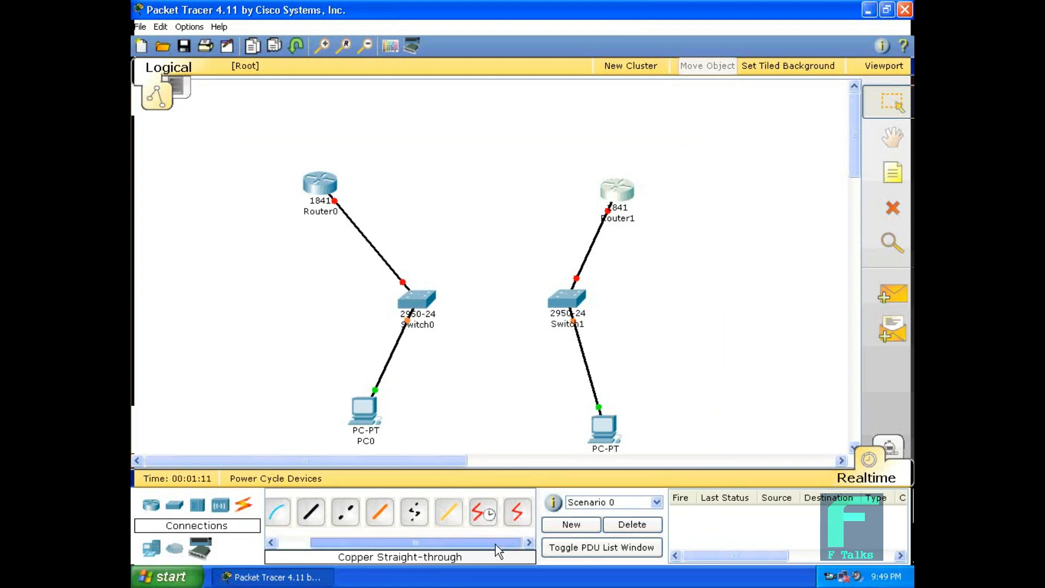
left_click(484, 514)
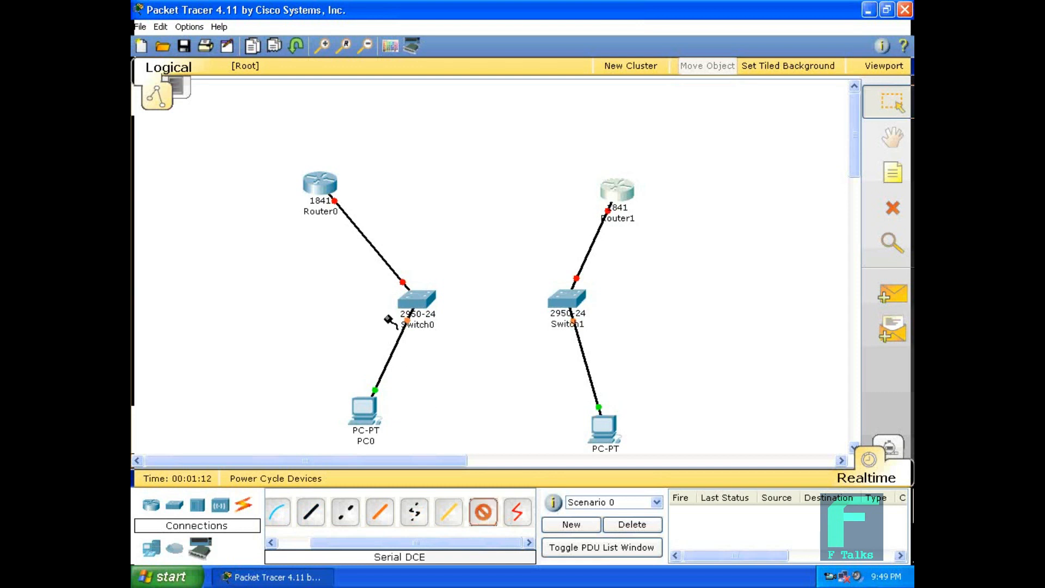
left_click(328, 184)
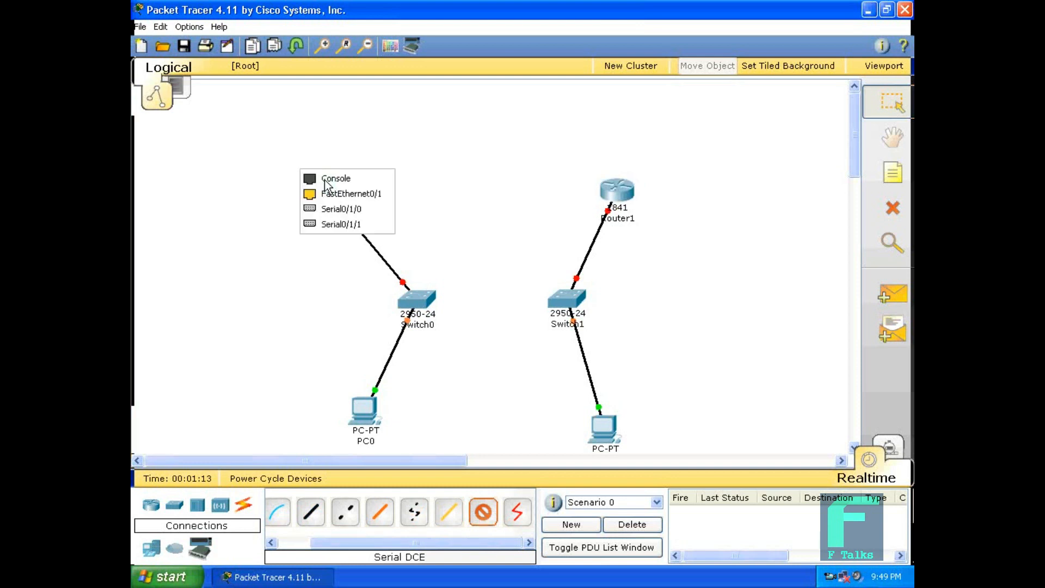
left_click(325, 211)
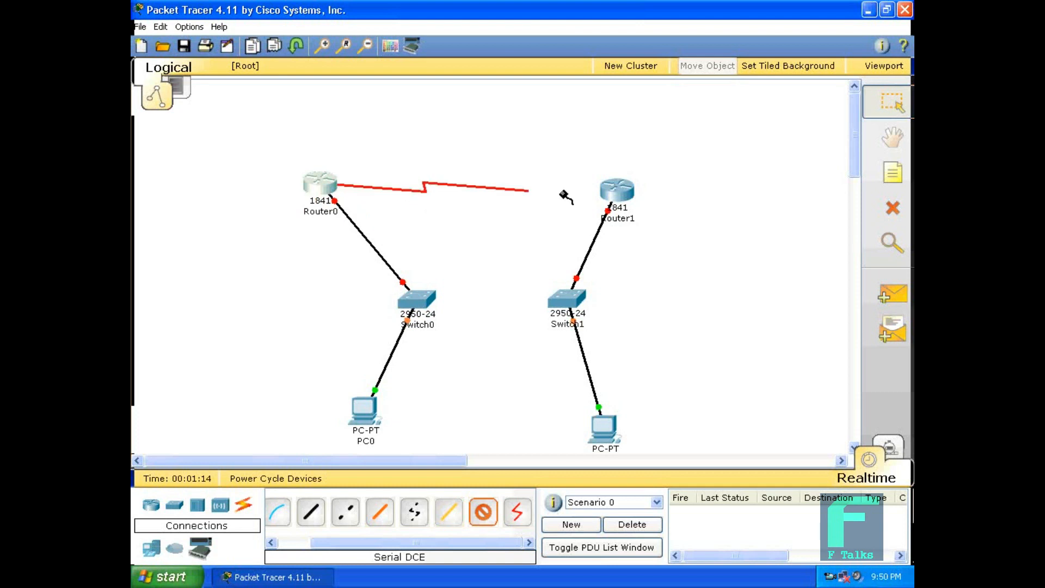
left_click(627, 194)
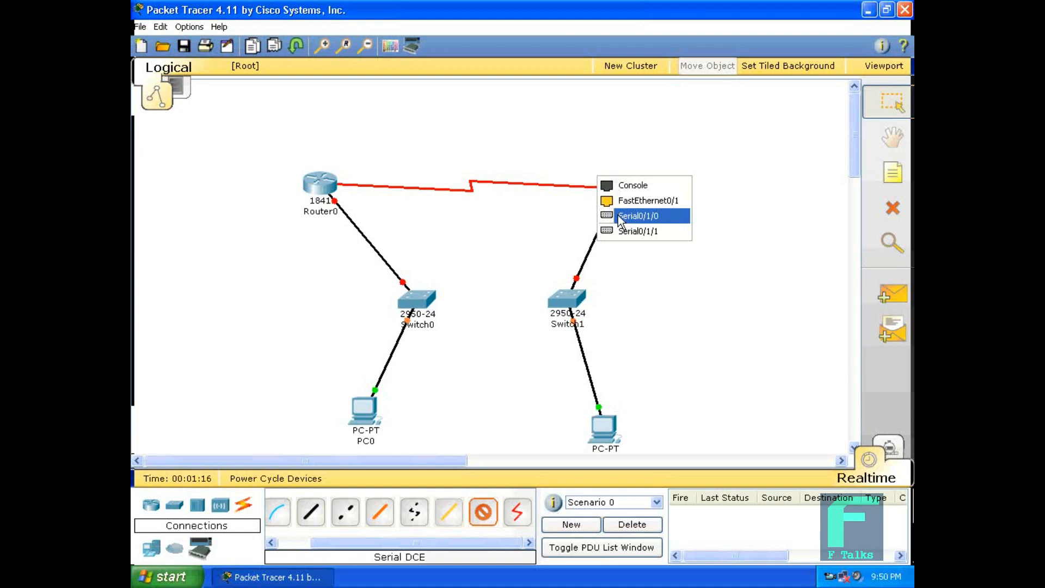
left_click(619, 216)
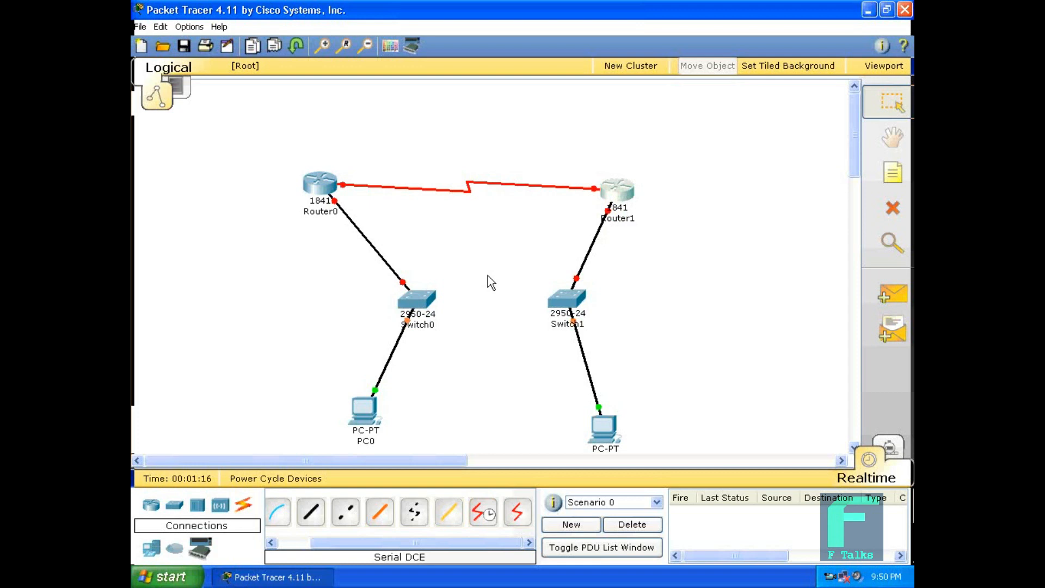
- Move Switch0 and Switch1 outward so that each sits roughly beneath its own router
left_click_drag(401, 302, 344, 305)
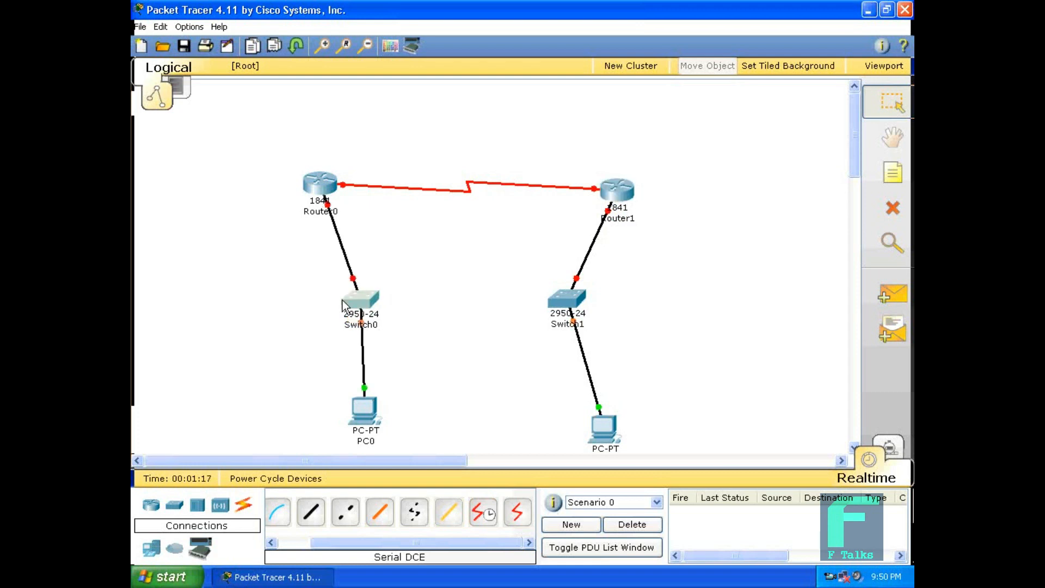
left_click_drag(568, 297, 634, 299)
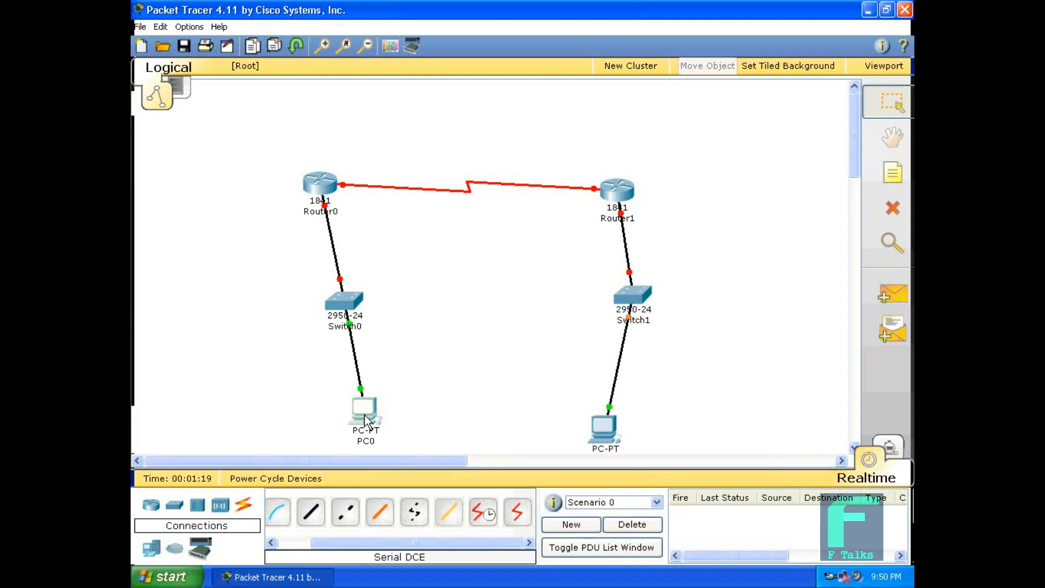
- Give PC0 the static IP address 1.1.1.10 and fill in its default gateway
left_click(365, 420)
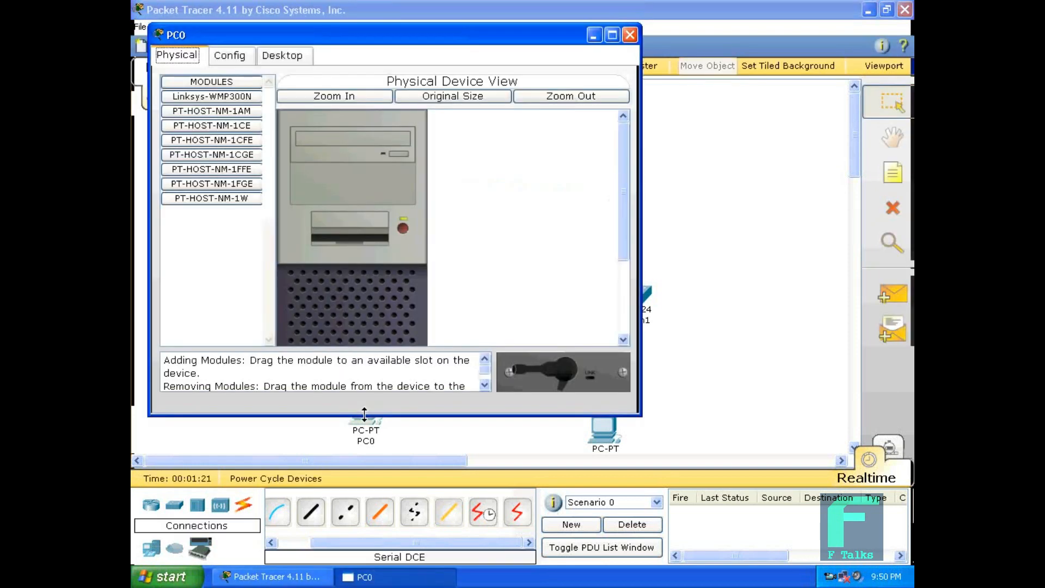
left_click(281, 58)
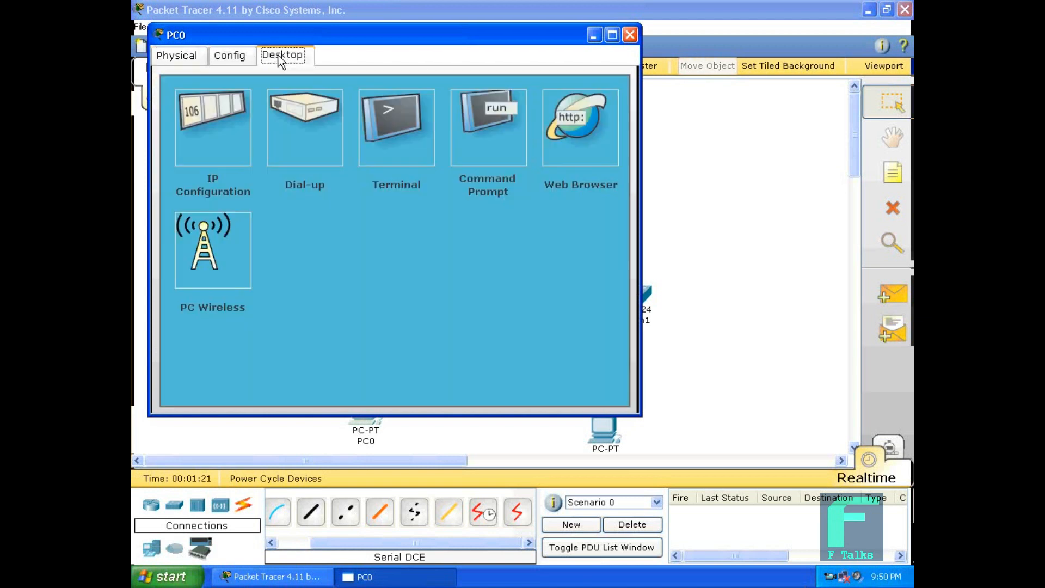
left_click(214, 109)
left_click(304, 181)
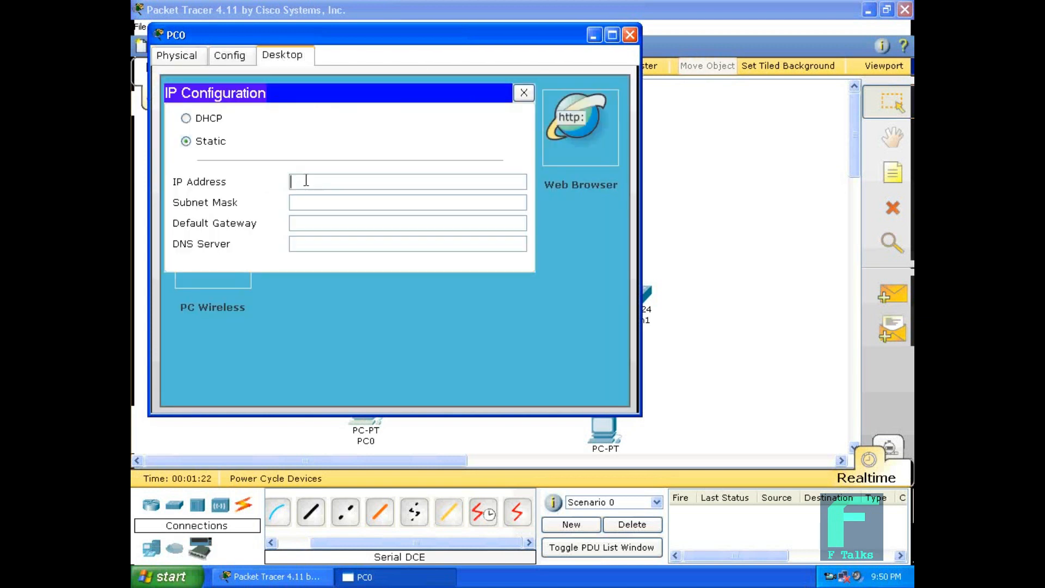
type("1.1.1.10")
key("Tab")
key("Tab")
key("Tab")
type("1.1.")
left_click(629, 36)
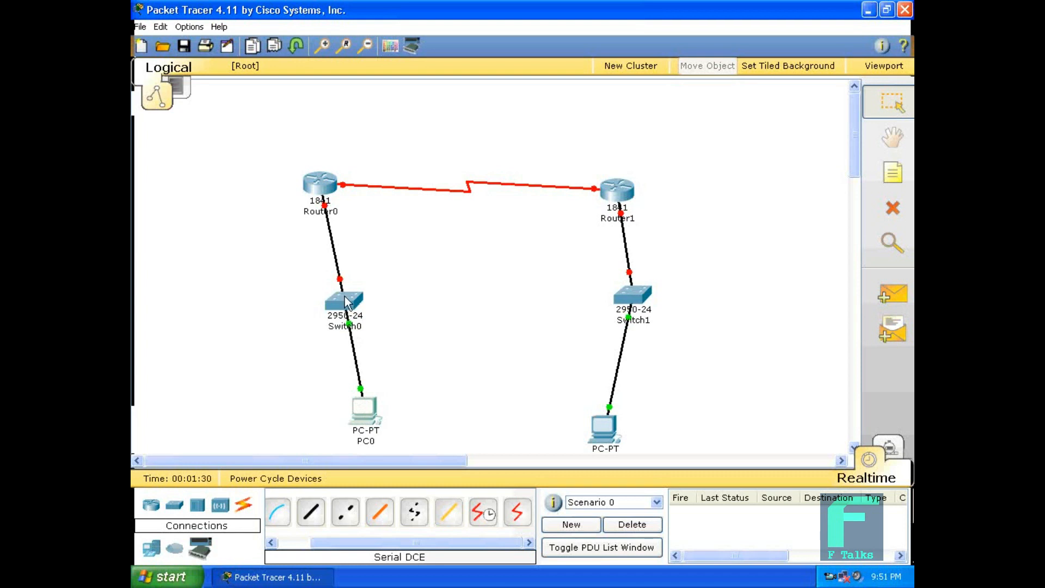
- Open the command line of Router0, answer no to the configuration dialog, and start the session
left_click(319, 180)
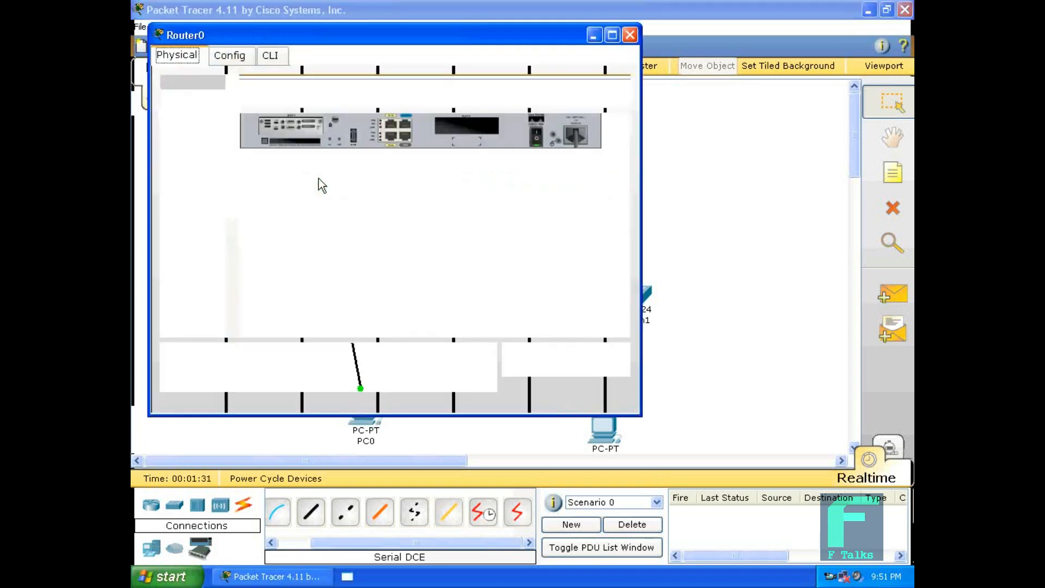
left_click(274, 56)
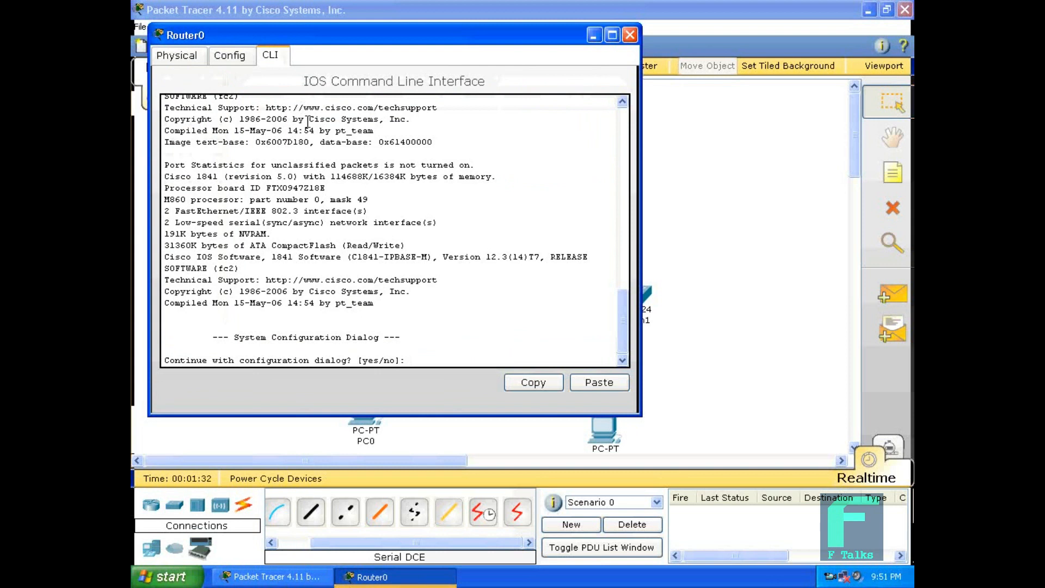
type("no")
key("Return")
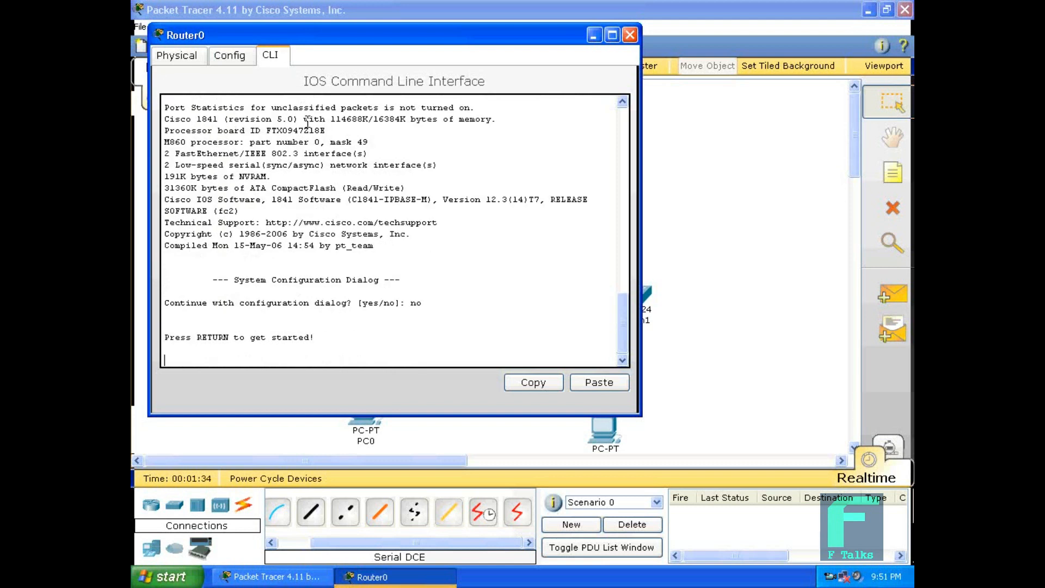
key("Return")
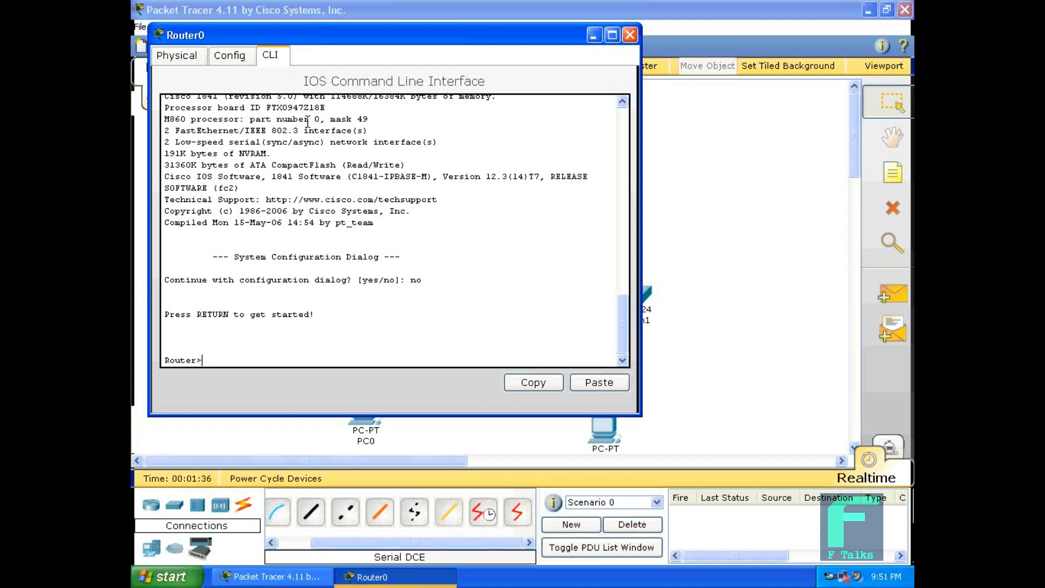
- Enter privileged mode on Router0 with enable and go into global configuration mode with configure terminal
type("enable")
key("Return")
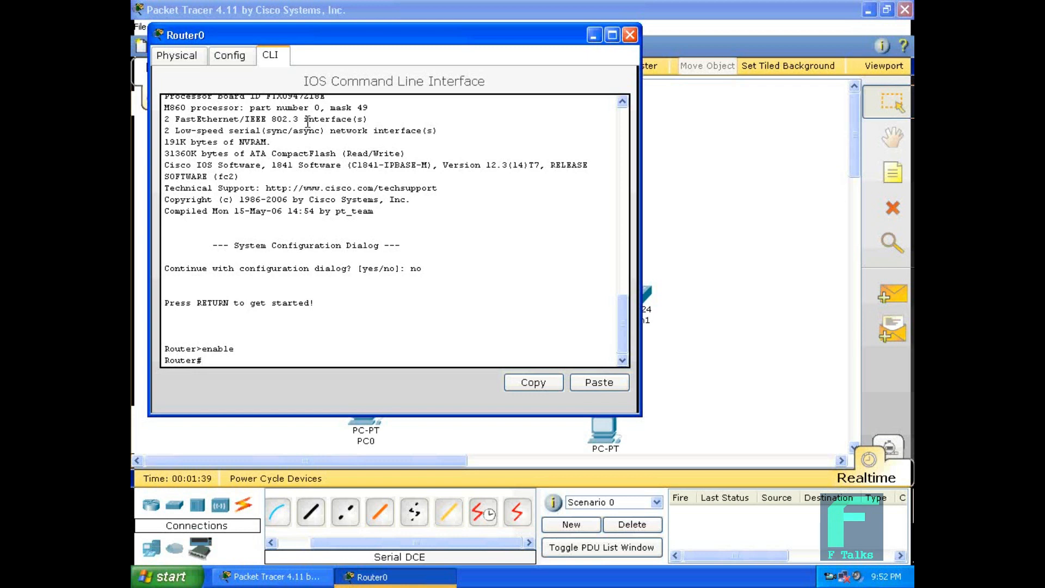
type("configure")
key("Tab")
type("termin")
key("Tab")
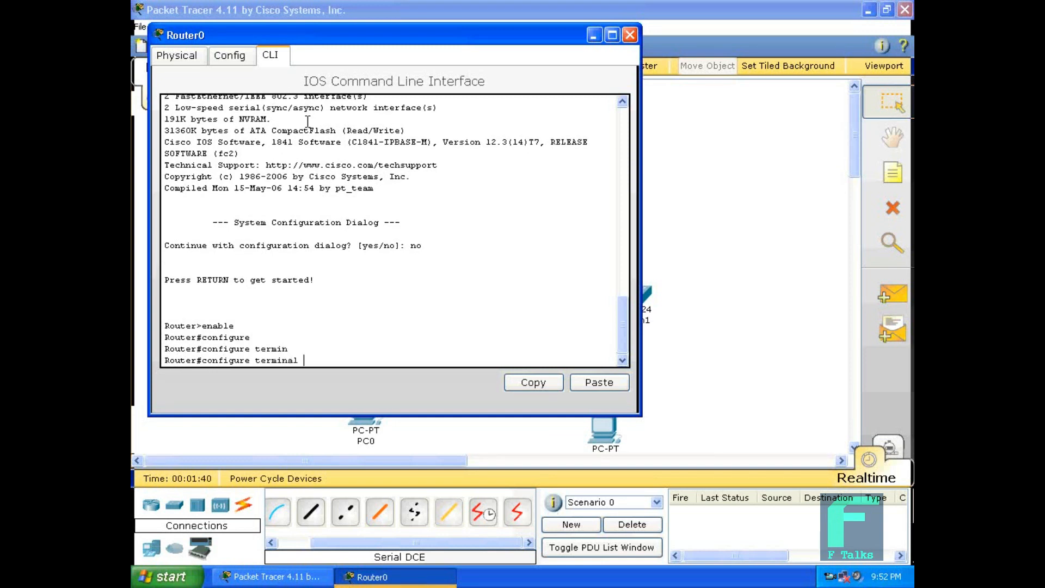
key("Return")
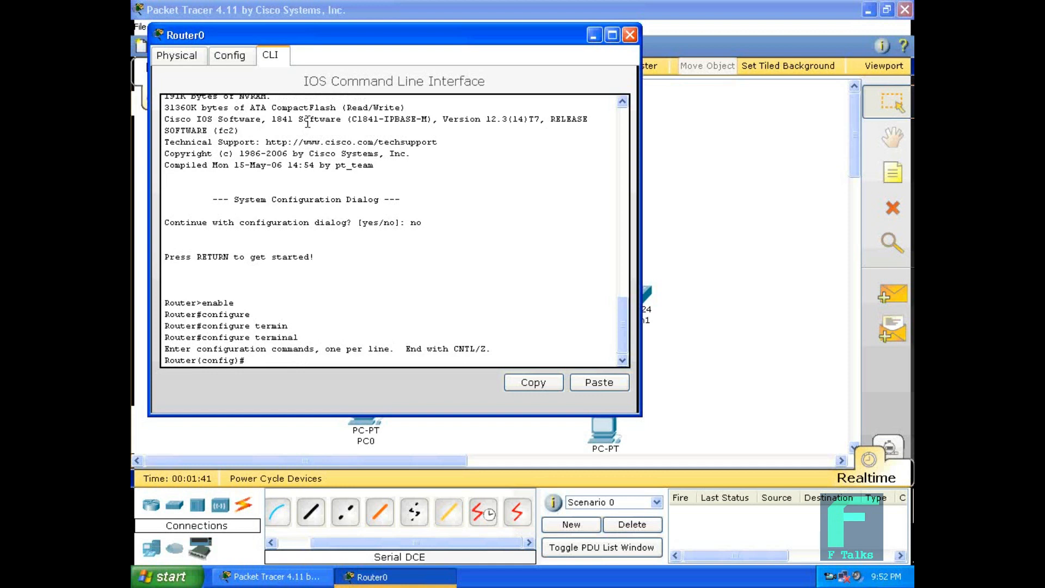
- Assign IP address 1.1.1.1 with mask 255.0.0.0 to interface FastEthernet 0/0 on Router0
type("inter")
key("Tab")
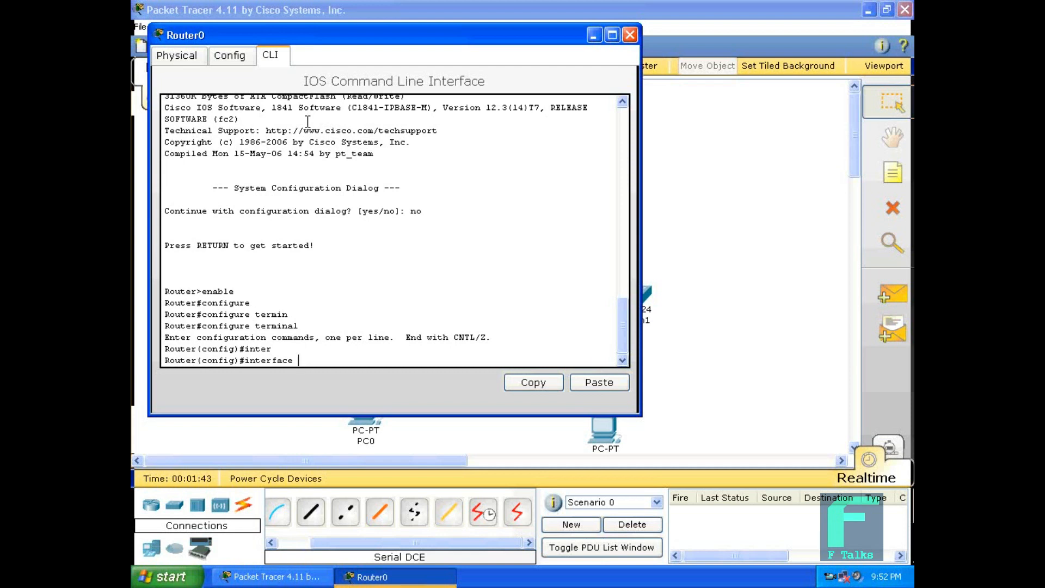
type("faste")
key("Tab")
type("0/0")
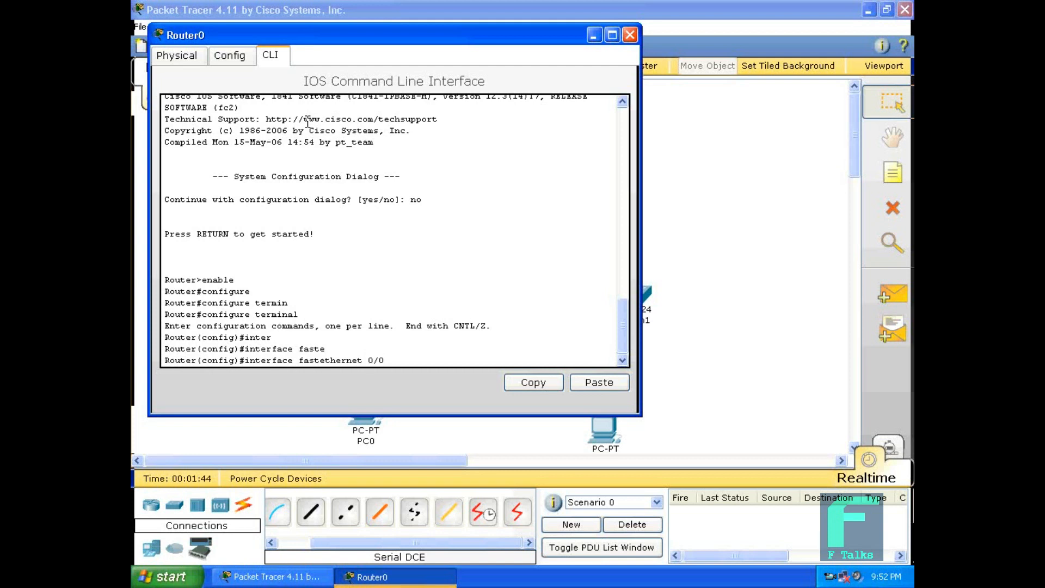
key("Return")
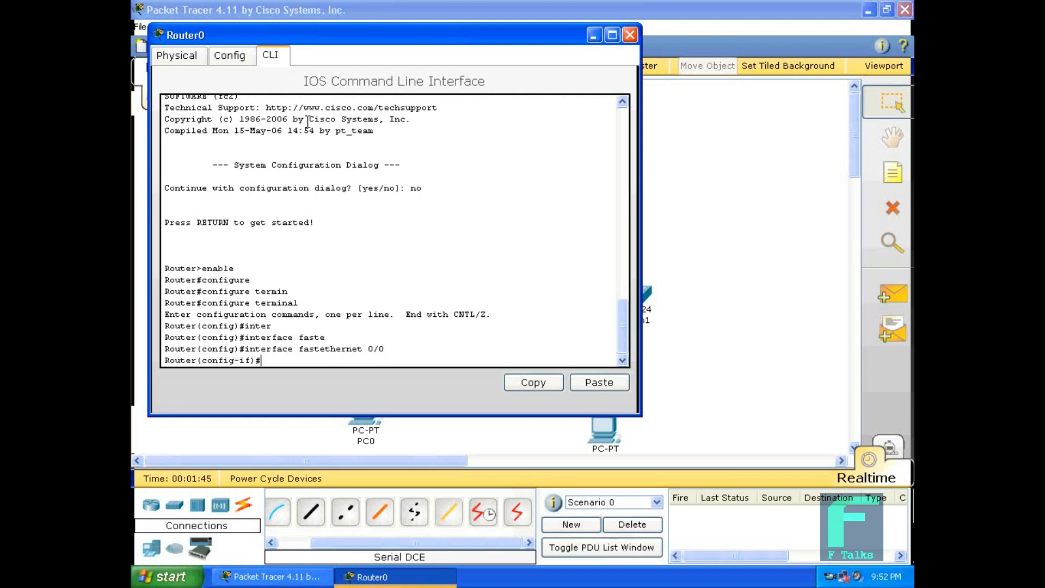
type("ip addre")
key("Tab")
type("1.1.1.1 255.2")
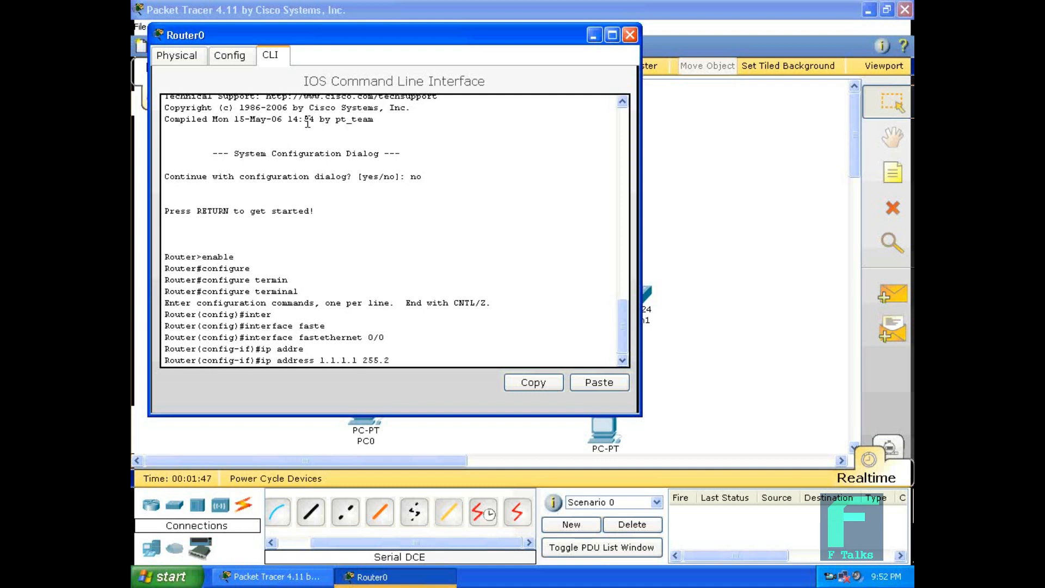
key("BackSpace")
type("0.0.0.0")
key("Return")
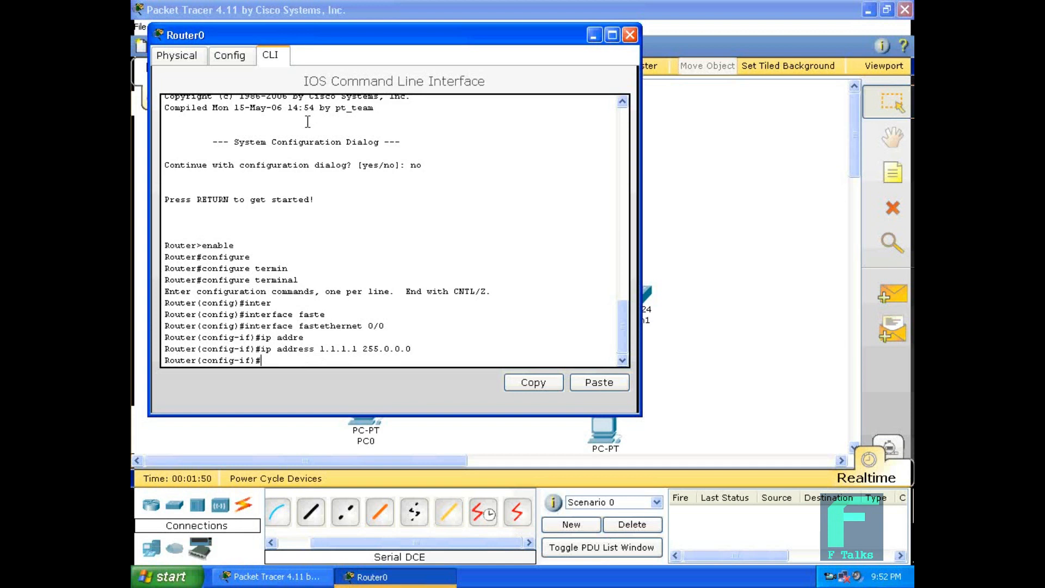
- Enable FastEthernet 0/0 on Router0 with no shutdown and exit to global configuration mode
type("no shut")
key("Tab")
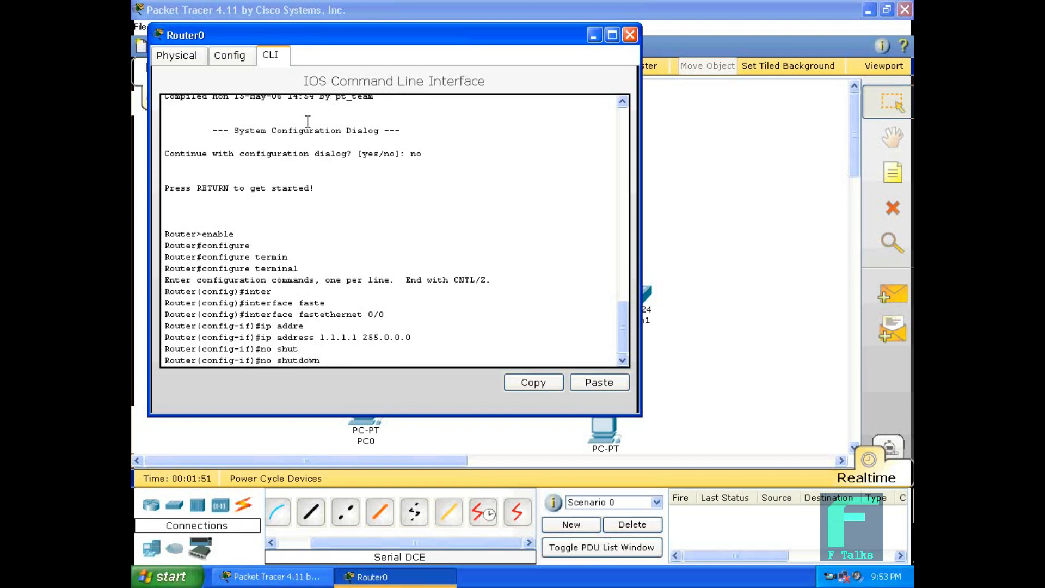
key("Return")
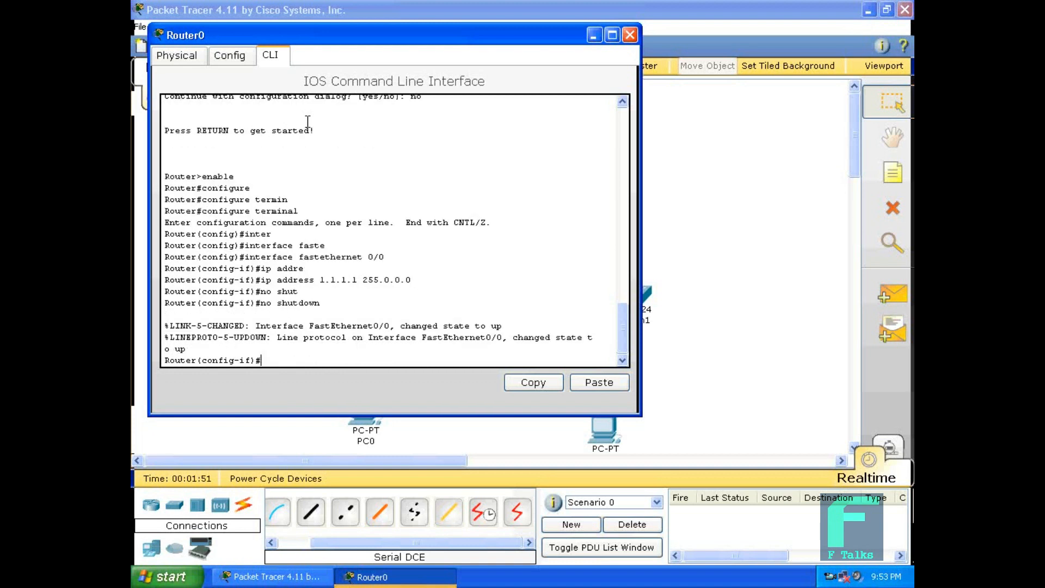
type("exit")
key("Return")
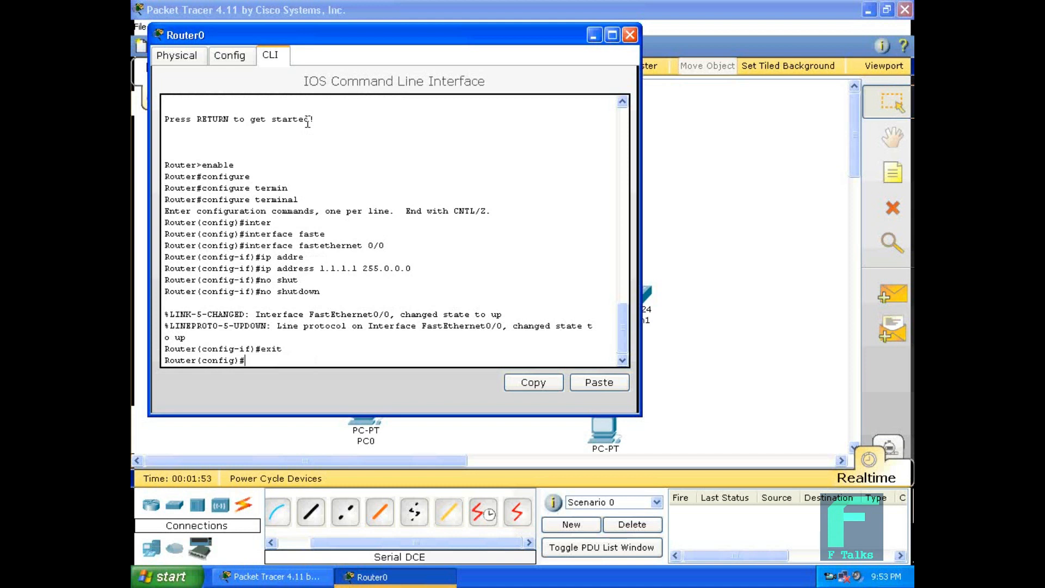
- Assign IP address 2.1.1.1 with mask 255.0.0.0 to interface serial 0/1/0 on Router0
type("inter")
key("Tab")
type("s")
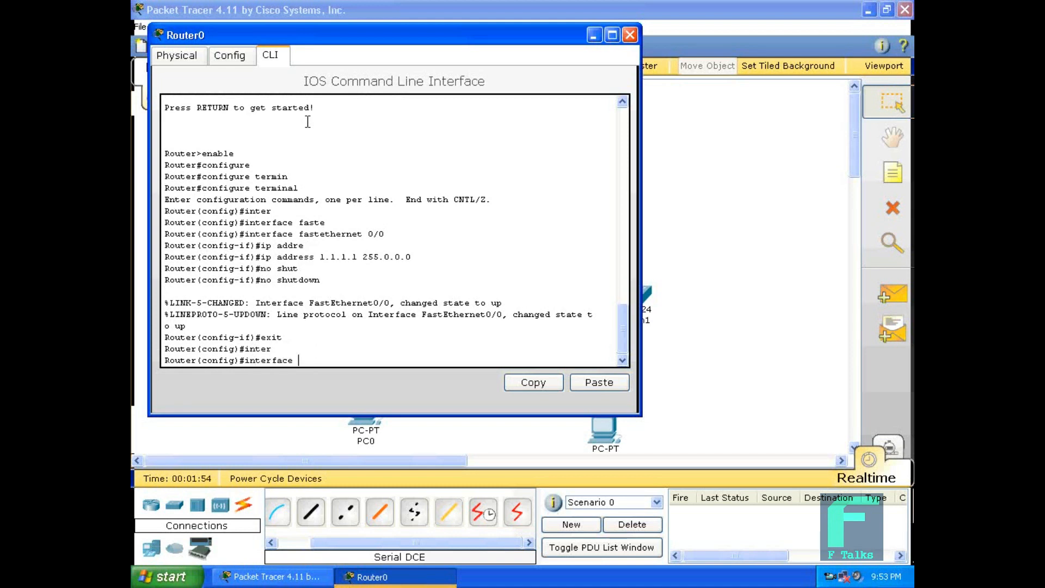
type("er")
key("Tab")
type("0/1/0")
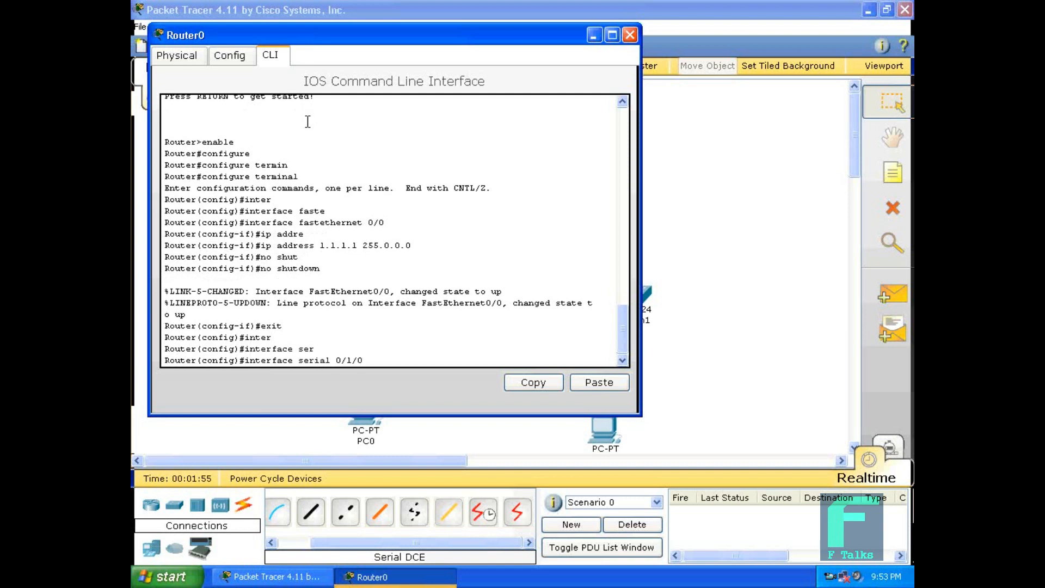
key("Return")
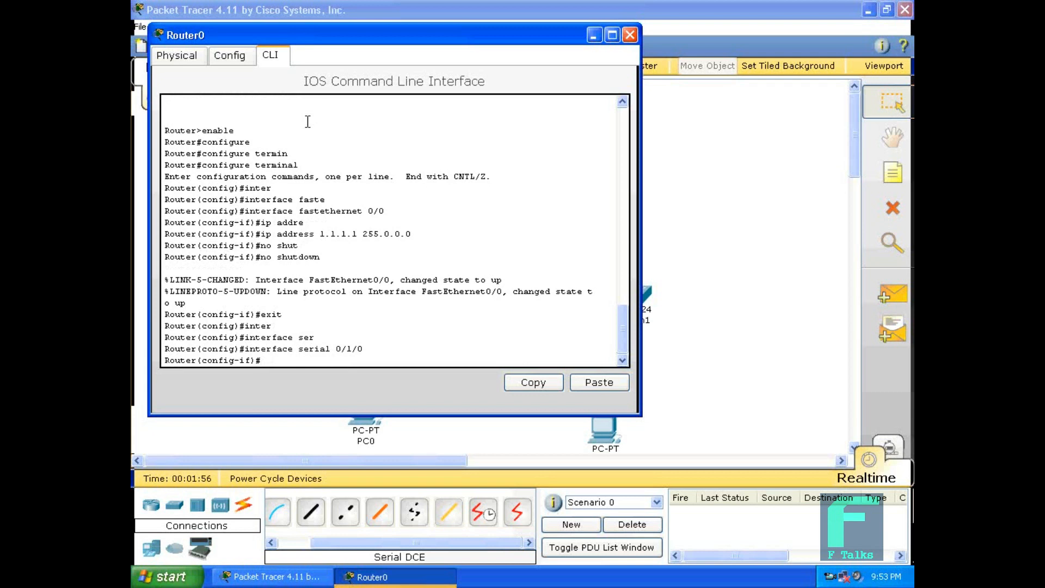
type("2")
key("BackSpace")
type("ip addre")
key("Tab")
type("2.1.1.1 ")
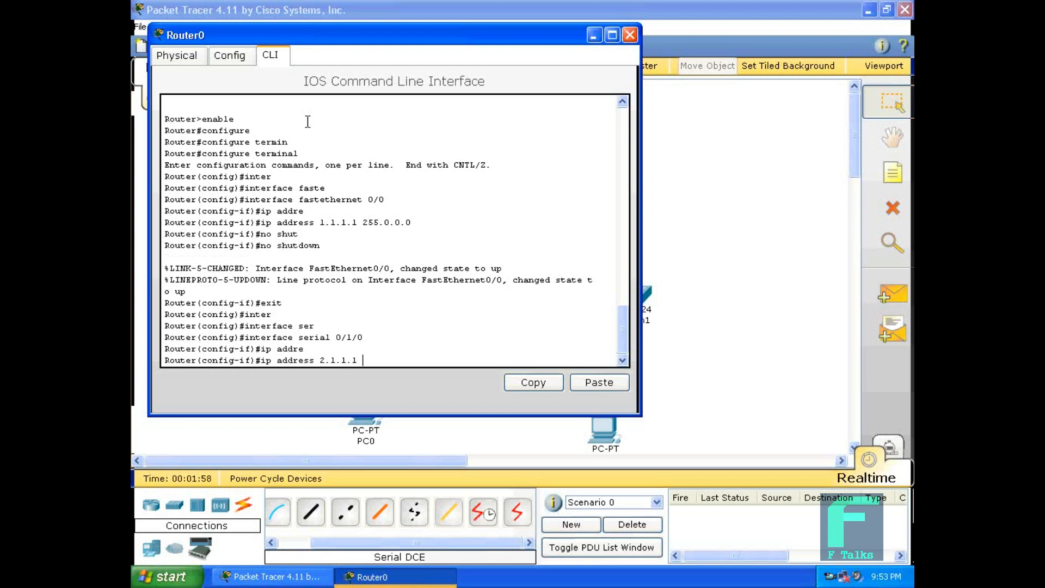
type("255.0.0.0")
key("Return")
- Enable interface serial 0/1/0 on Router0 with no shutdown
type("no shut")
key("Tab")
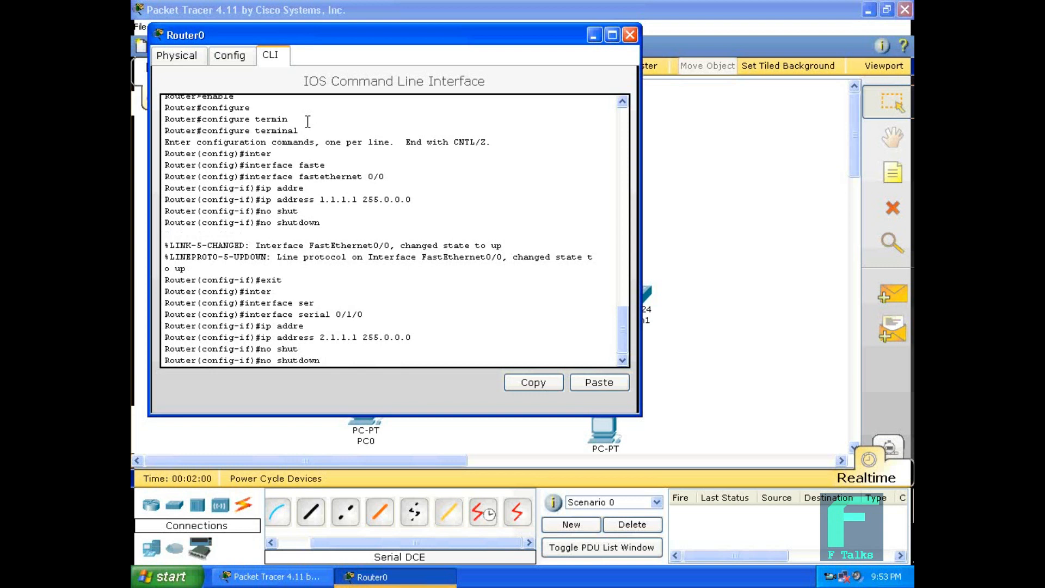
key("Return")
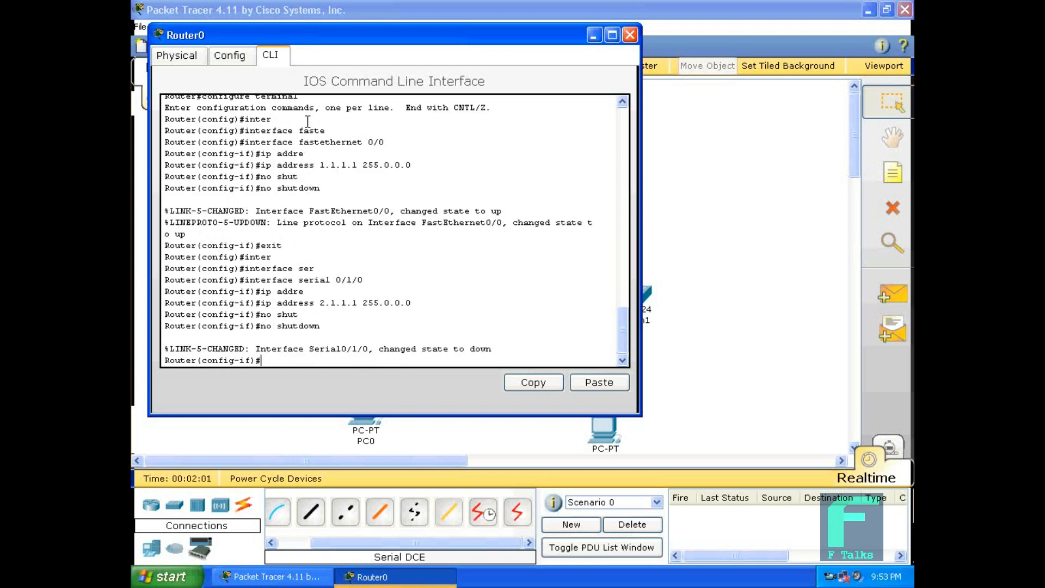
- Set the clock rate of Router0's serial 0/1/0 interface to 64000, then exit interface configuration and close the router's window
type("clock")
key("Tab")
type("rate")
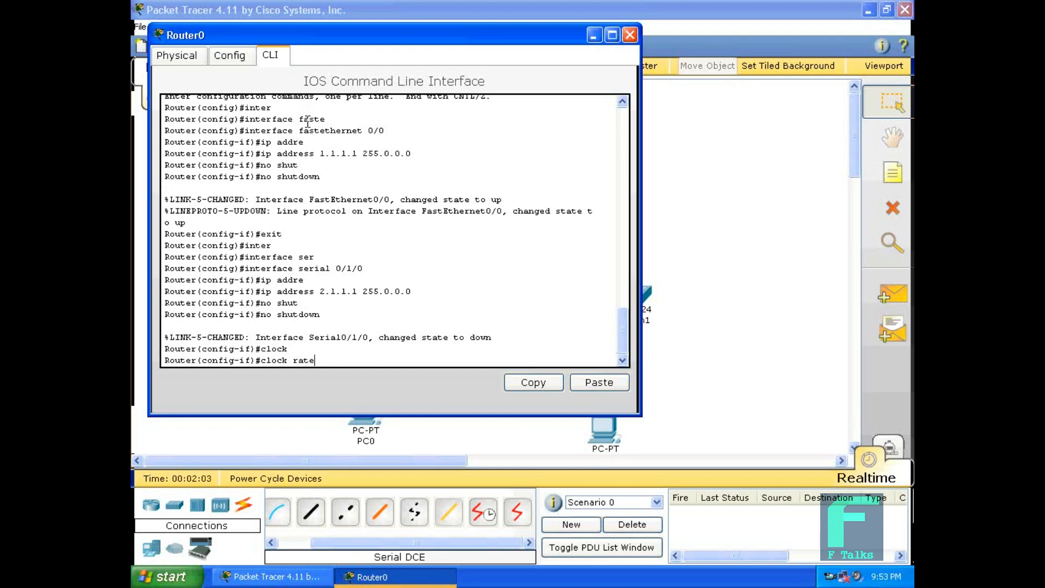
type(" 64000")
key("Return")
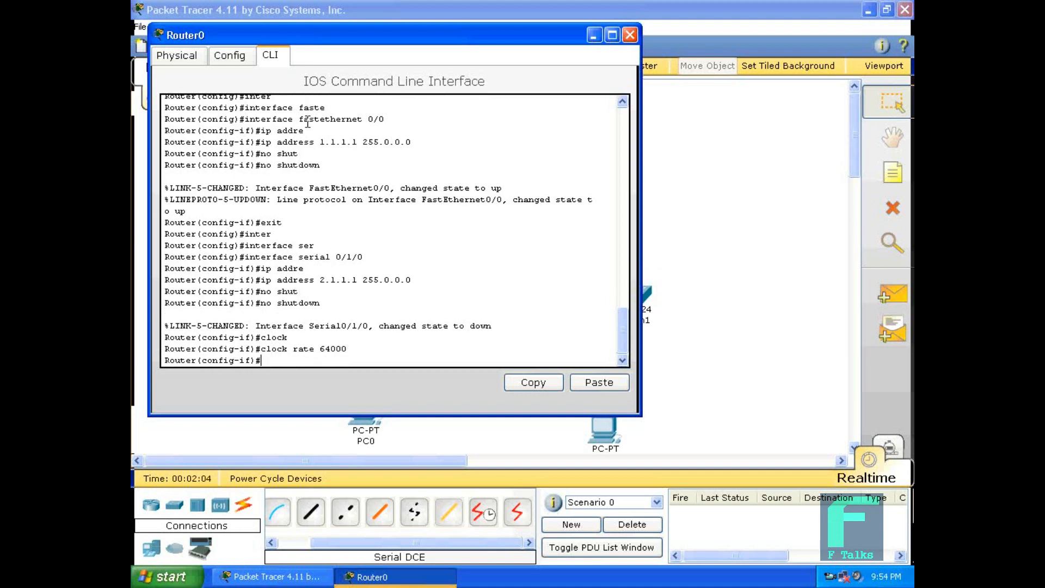
type("exit")
key("Return")
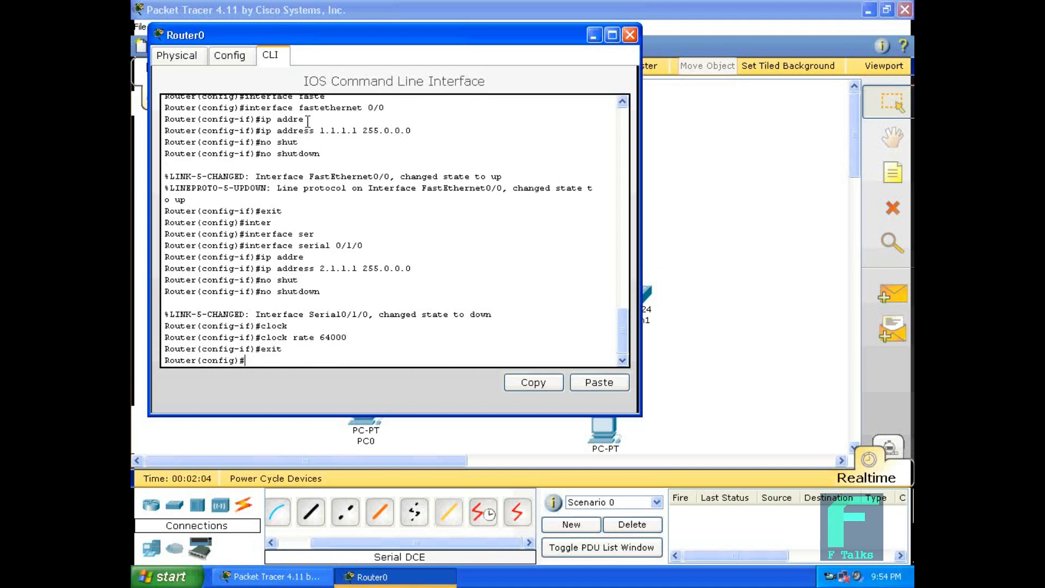
left_click(630, 36)
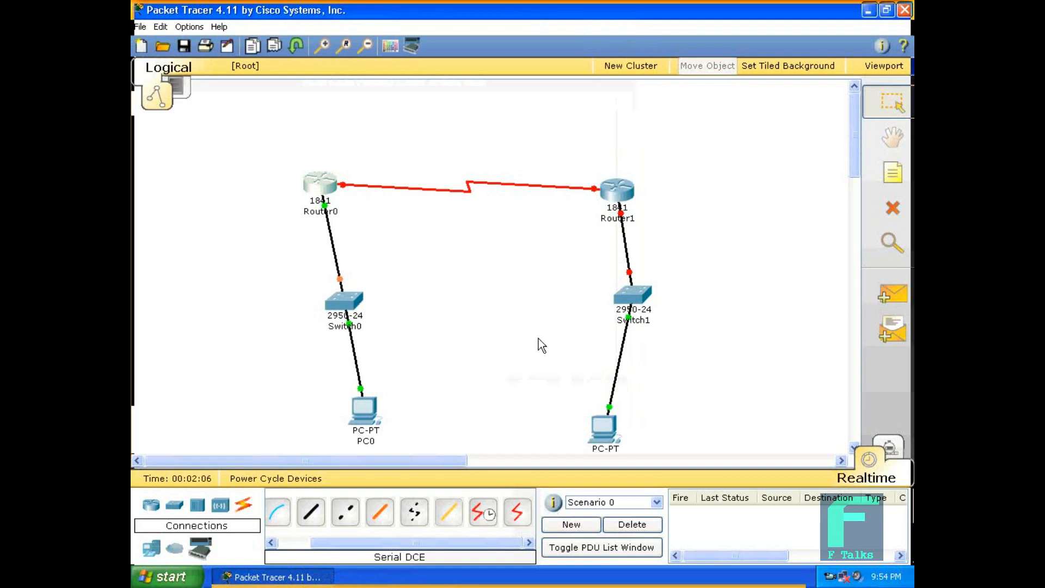
- Configure PC1 with the static IP address 3.1.1.10, its default subnet mask, and default gateway 3.1.1.1
left_click(611, 429)
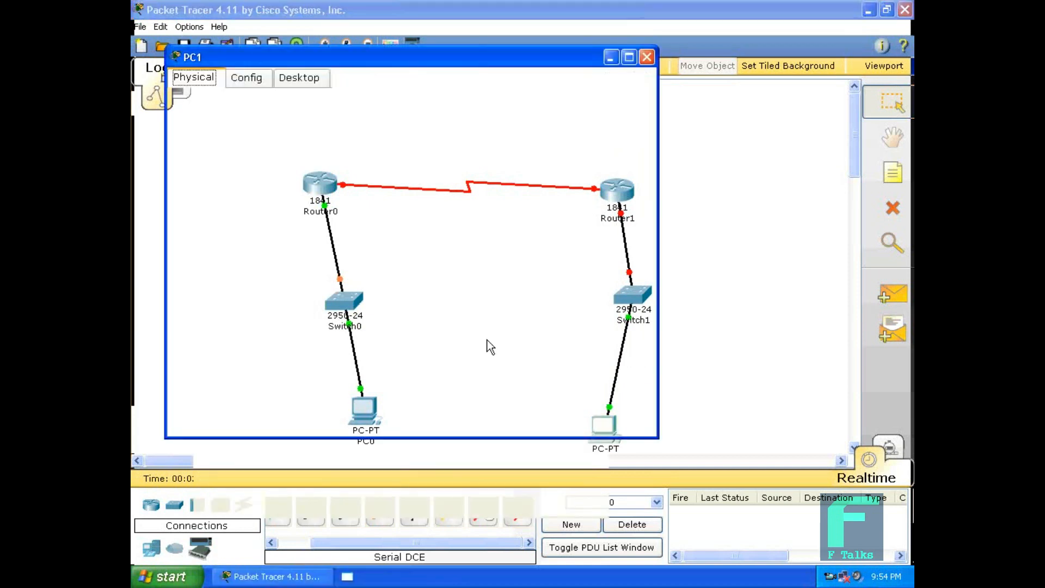
left_click(302, 78)
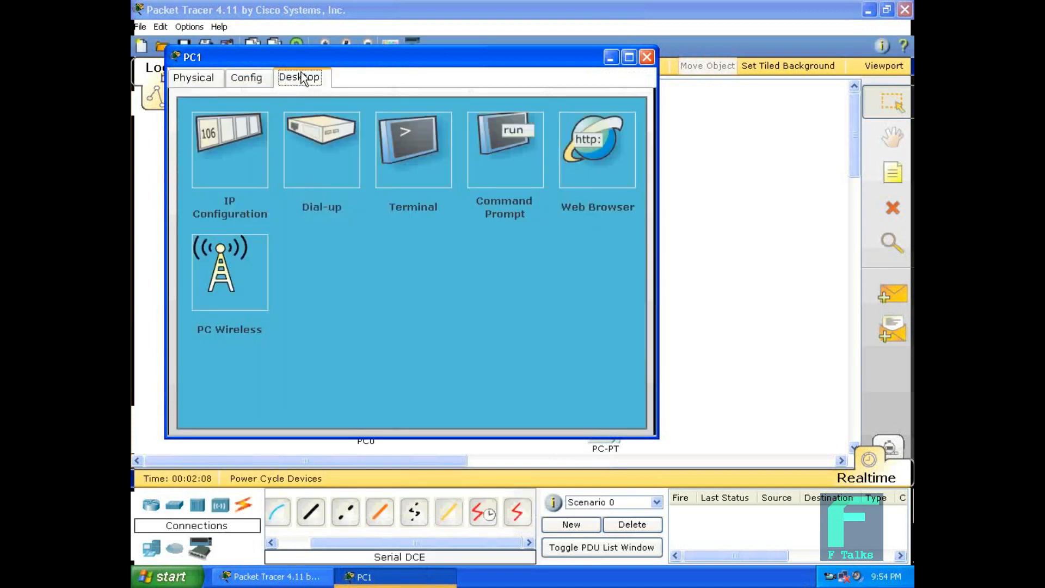
left_click(246, 143)
left_click(325, 205)
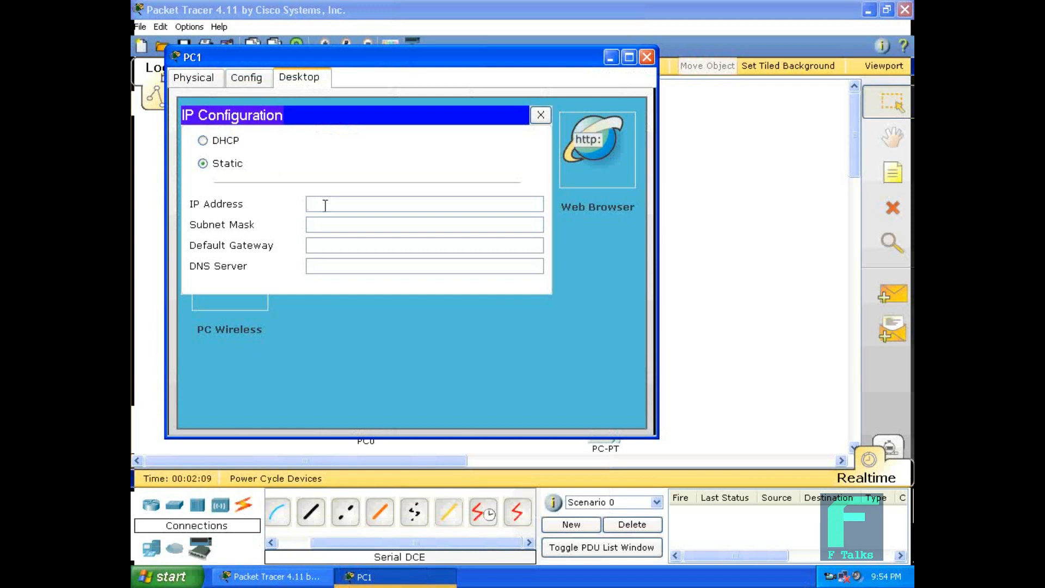
type("3.1.1.10")
key("Tab")
key("Tab")
type("3.1.1.1")
left_click(541, 115)
left_click(649, 58)
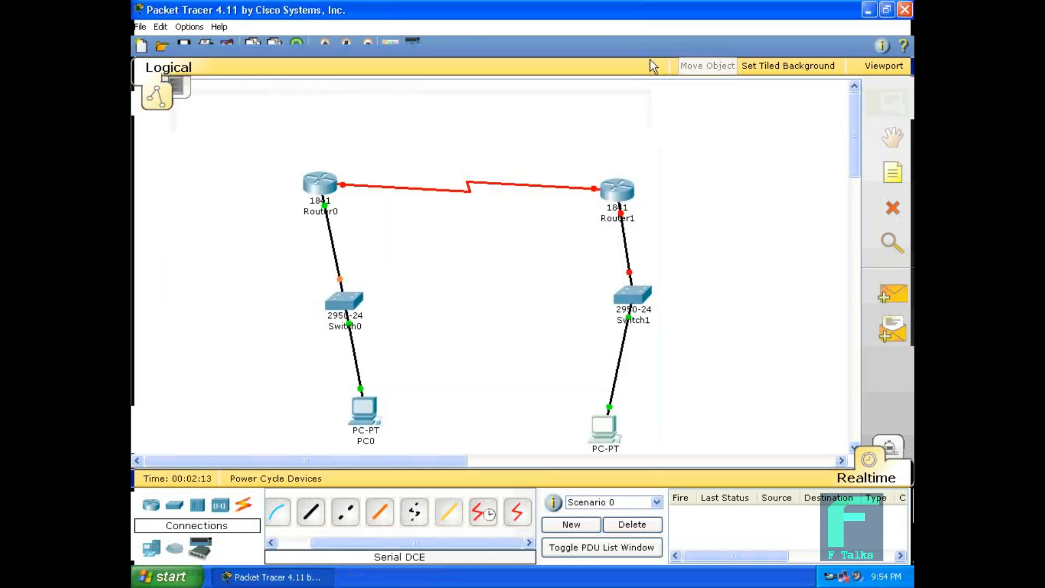
- Open the command line of Router1, answer no to the configuration dialog, and start the session
left_click(612, 203)
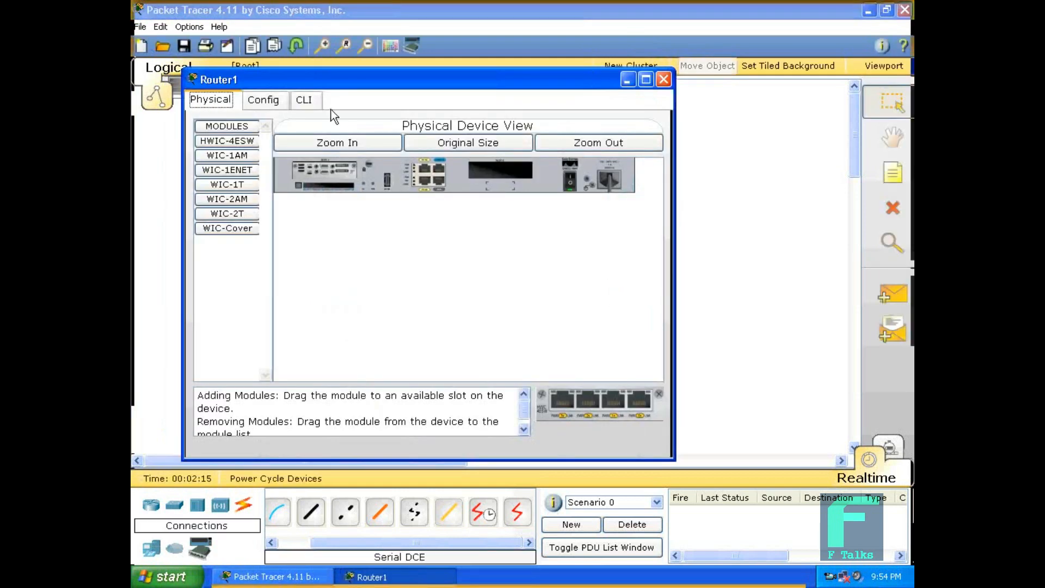
left_click(313, 100)
type("no")
key("Return")
key("Return")
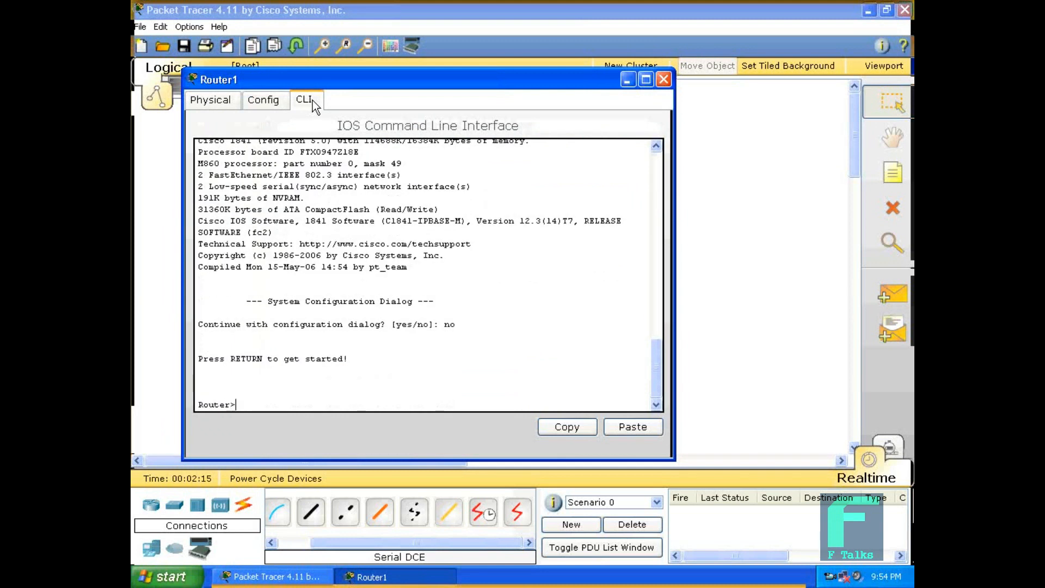
- Enter privileged mode on Router1 with enable and go into global configuration mode with configure terminal
type("en")
key("Tab")
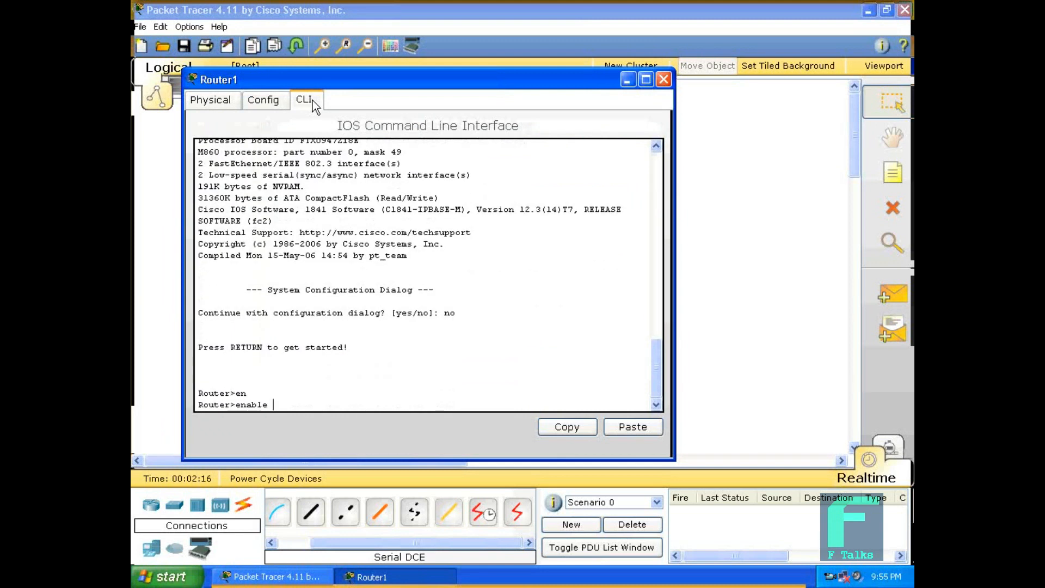
key("Return")
type("config")
key("Tab")
type("te")
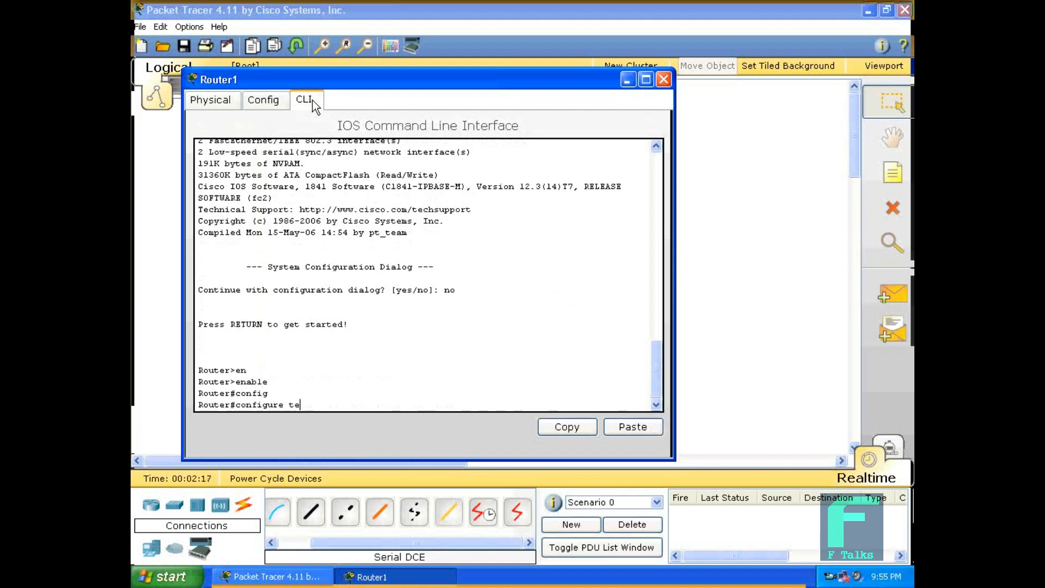
type("r")
key("Tab")
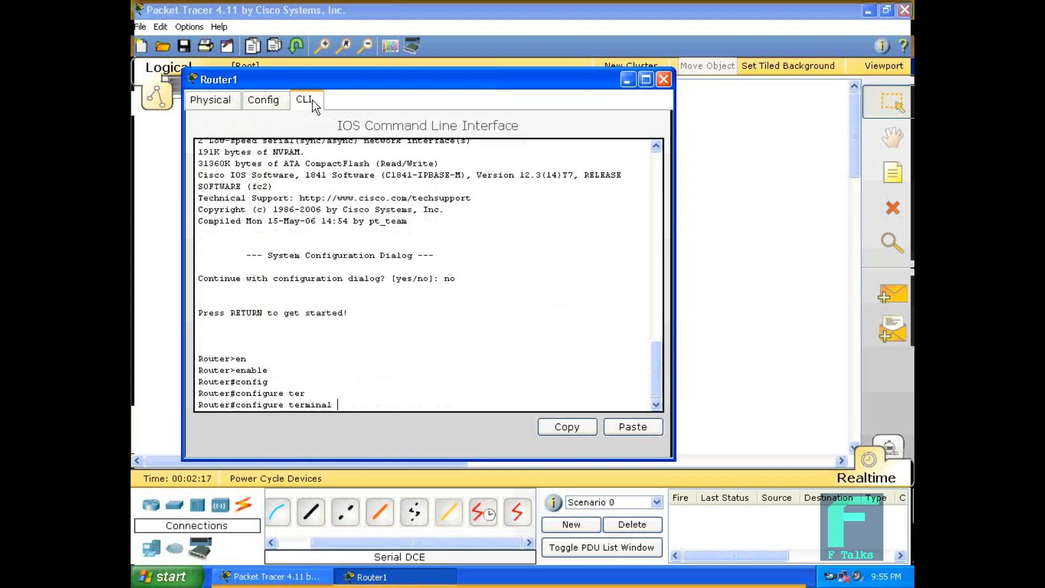
key("Return")
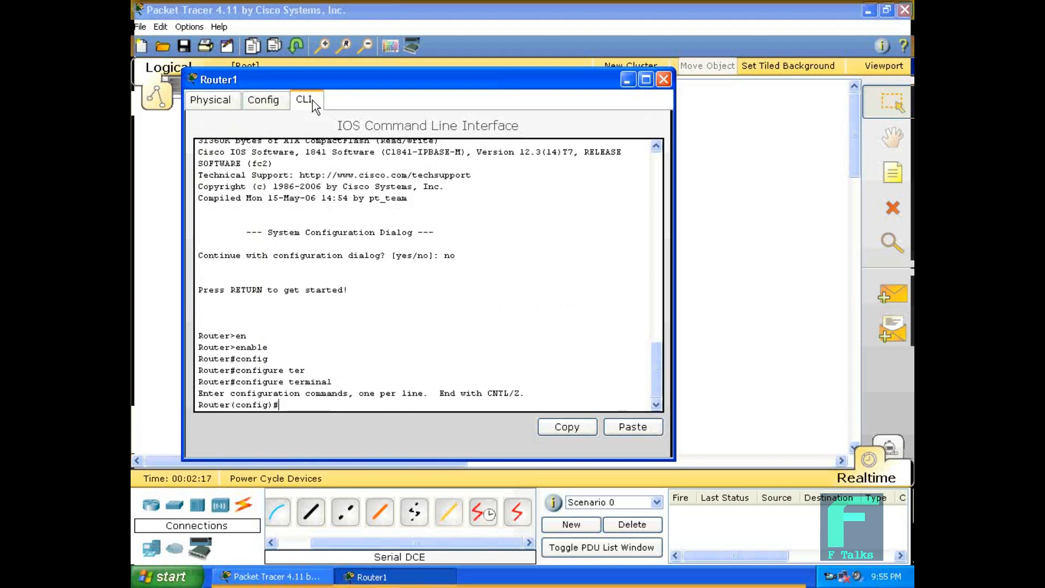
- Assign IP address 3.1.1.1 with mask 255.0.0.0 to interface FastEthernet 0/0 on Router1
type("inter")
key("Tab")
type("fast")
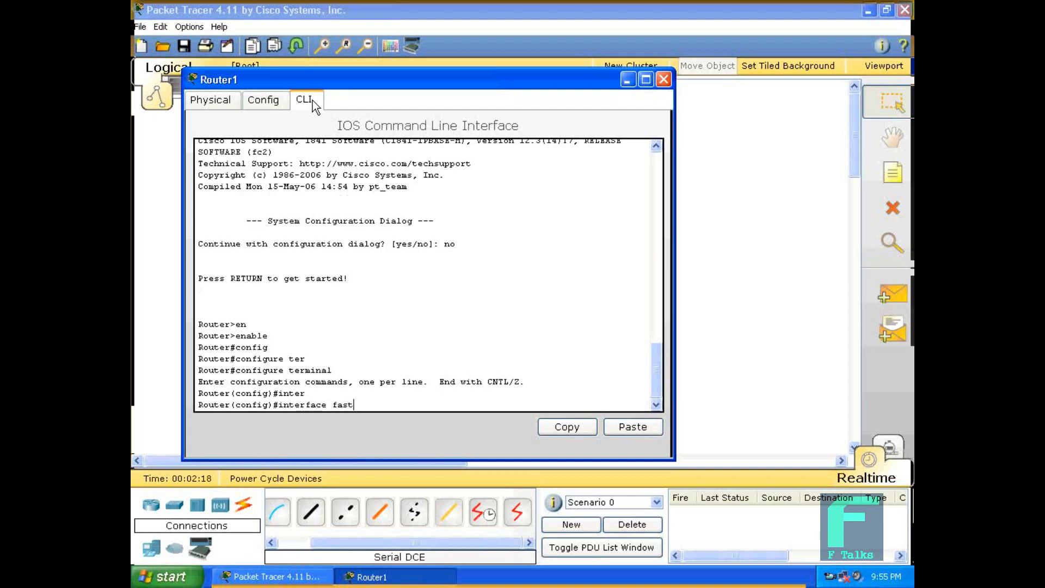
key("Tab")
type("0/0")
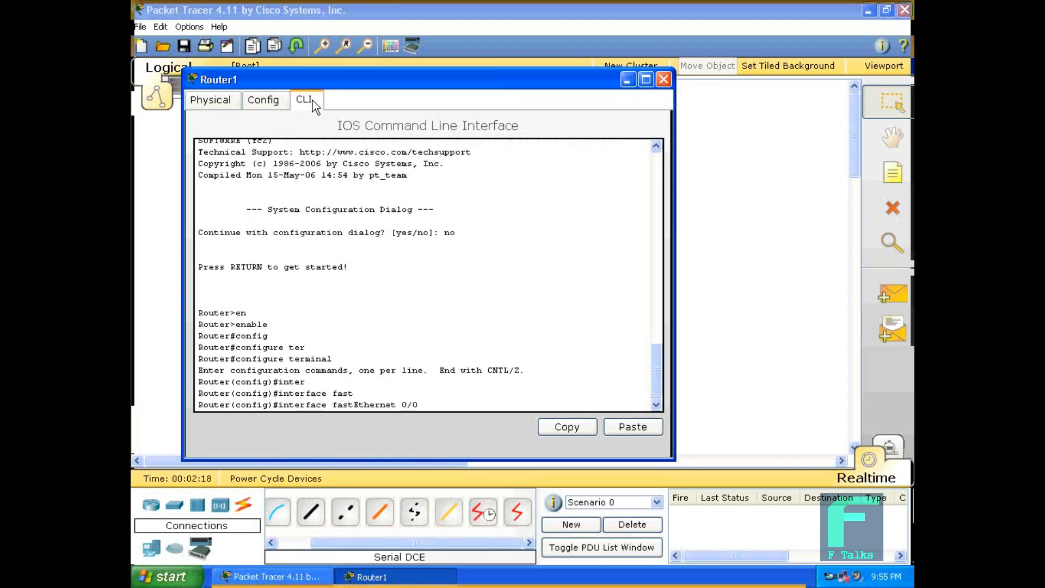
key("Return")
type("ip addre")
key("Tab")
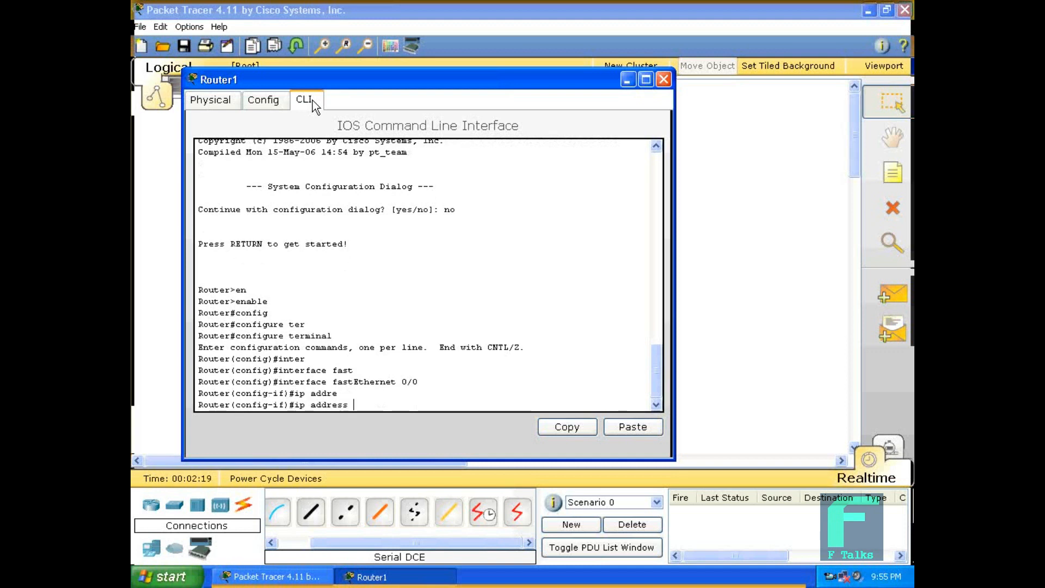
type("3.1.1.1 255.0.0.0")
key("Return")
- Enable FastEthernet 0/0 on Router1 with no shutdown and exit to global configuration mode
type("no shut")
key("Tab")
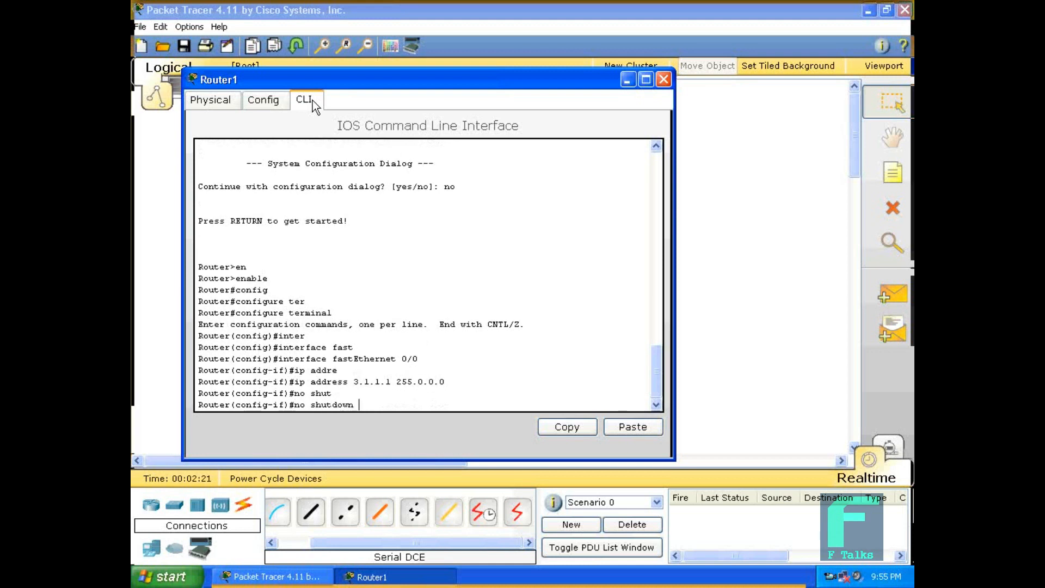
key("Return")
type("exit")
key("Return")
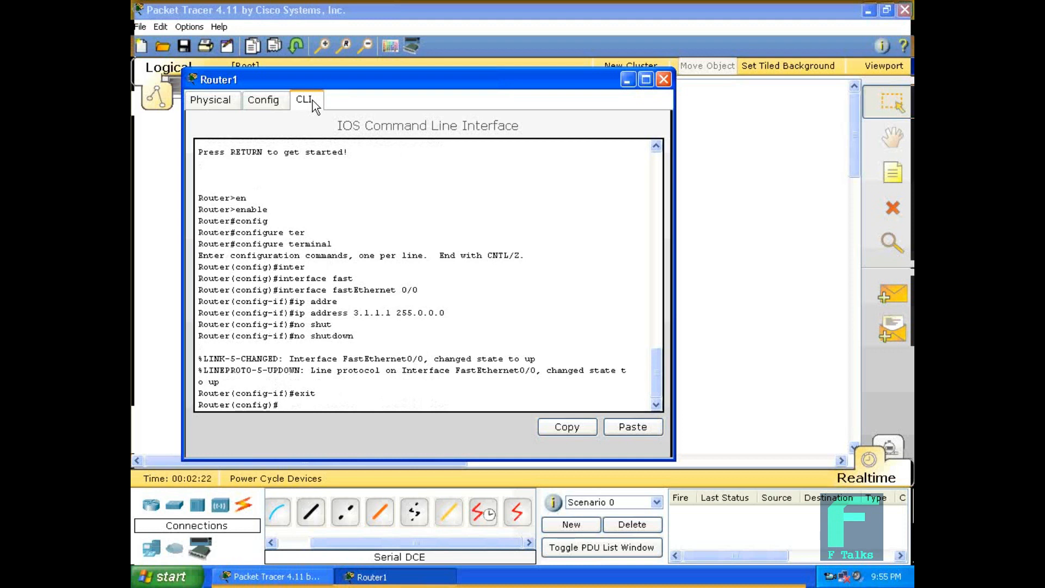
- Assign IP address 2.1.1.2 with mask 255.0.0.0 to interface serial 0/1/0 on Router1
type("inter")
key("Tab")
type("ser")
key("Tab")
type("0/1")
type("0")
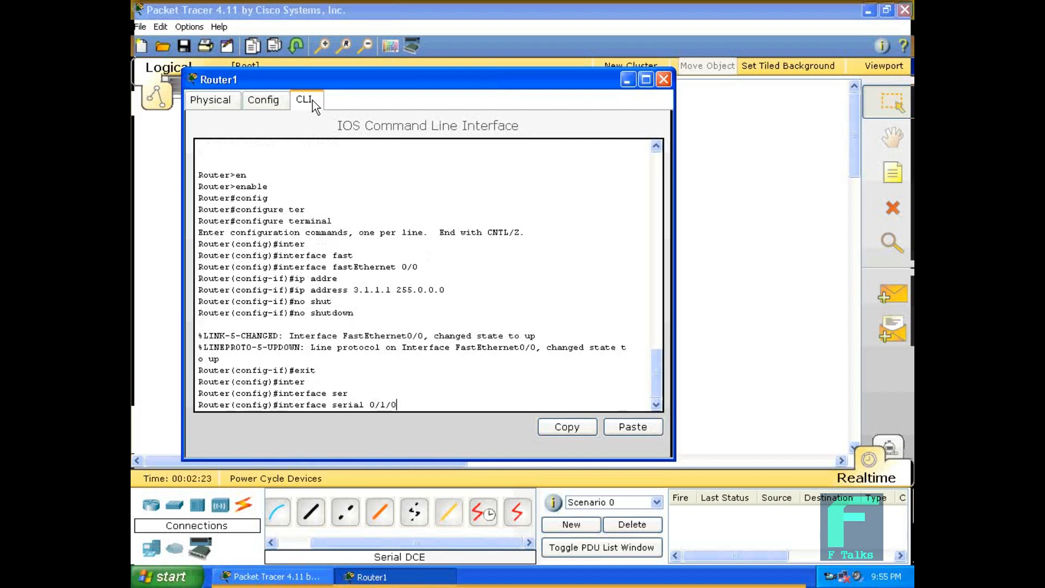
key("Return")
type("ip add")
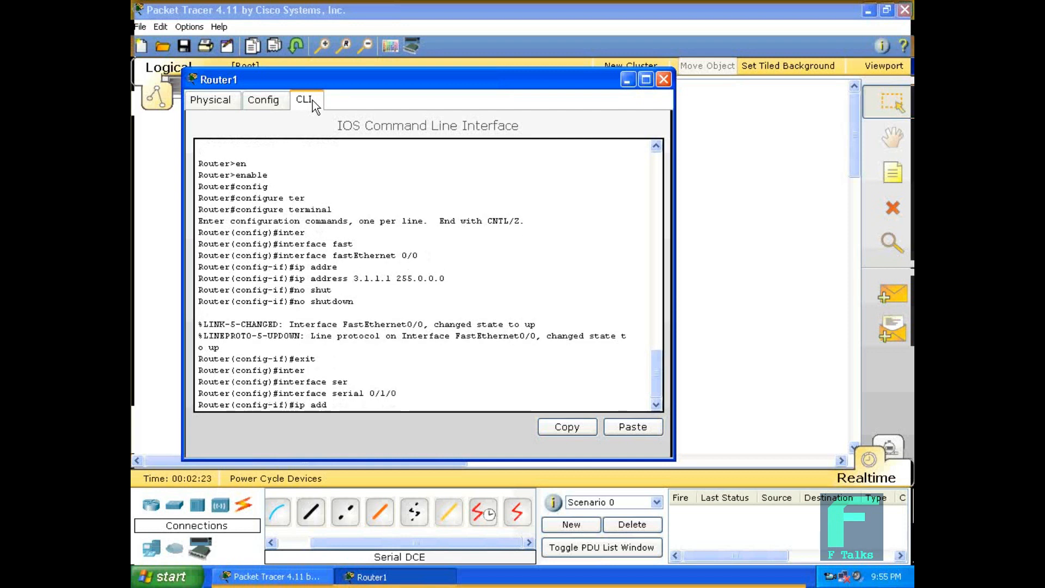
key("Tab")
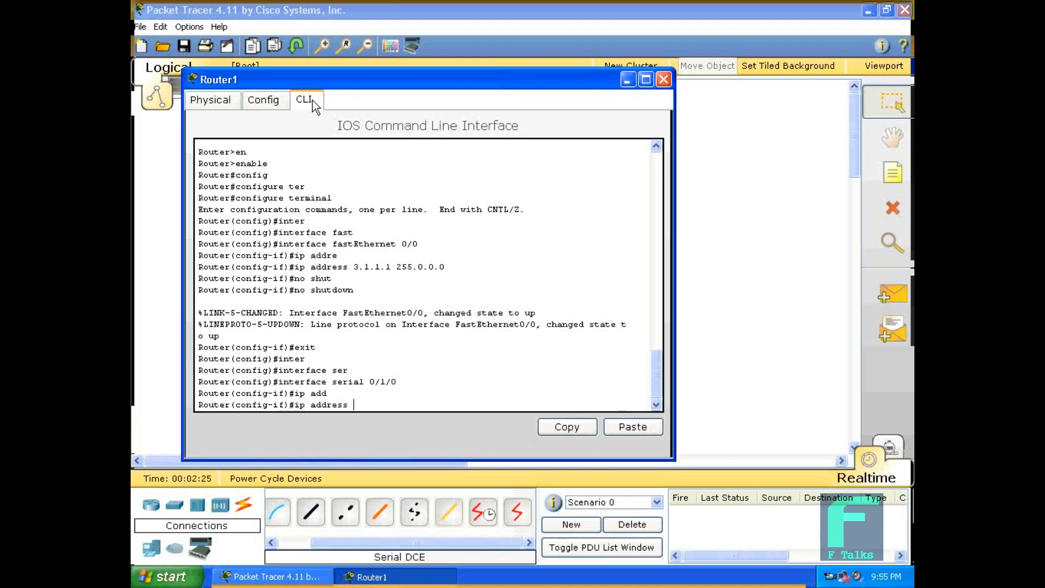
type("2.1.1.2 255.0.0.0")
key("Return")
- Enable serial 0/1/0 on Router1 with no shutdown, exit interface configuration, and close the router's window
type("no shut")
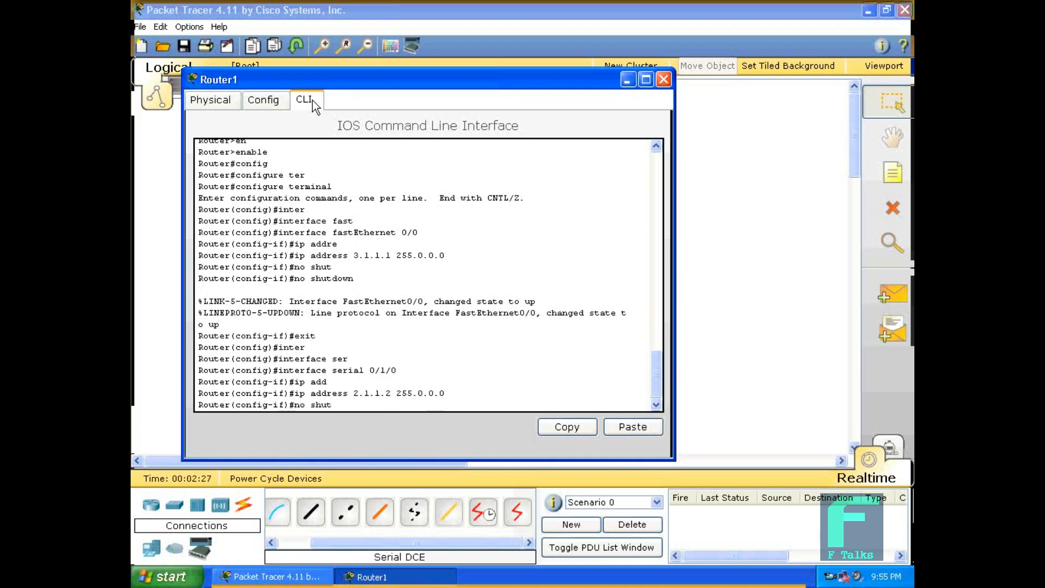
key("Tab")
key("Return")
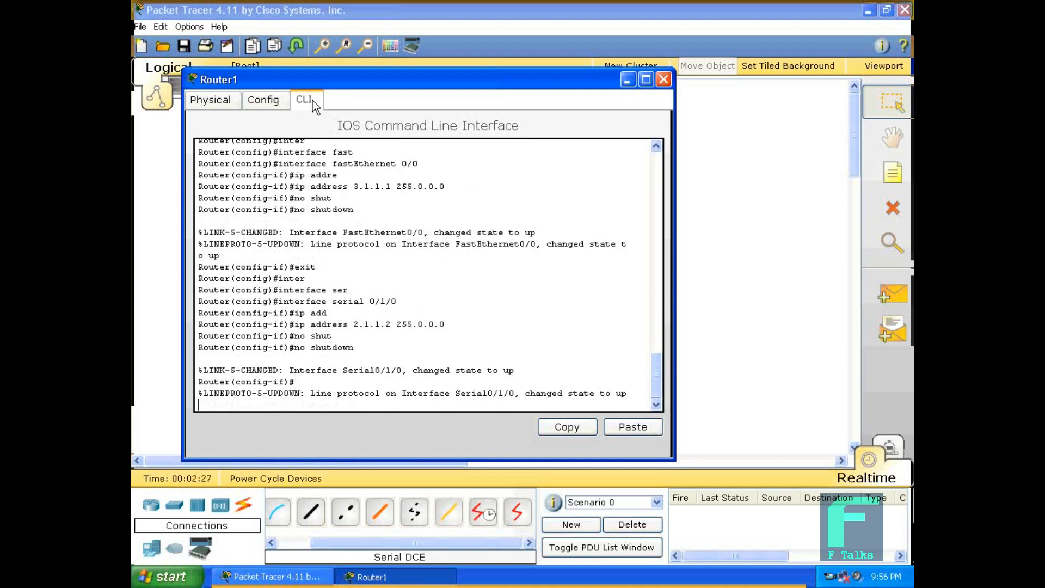
key("Return")
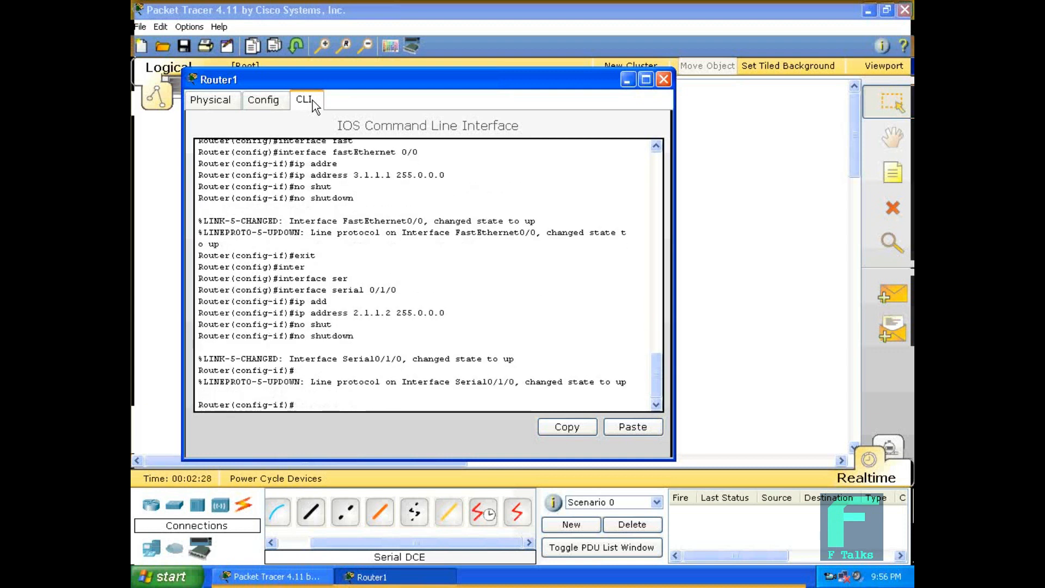
type("exit")
key("Return")
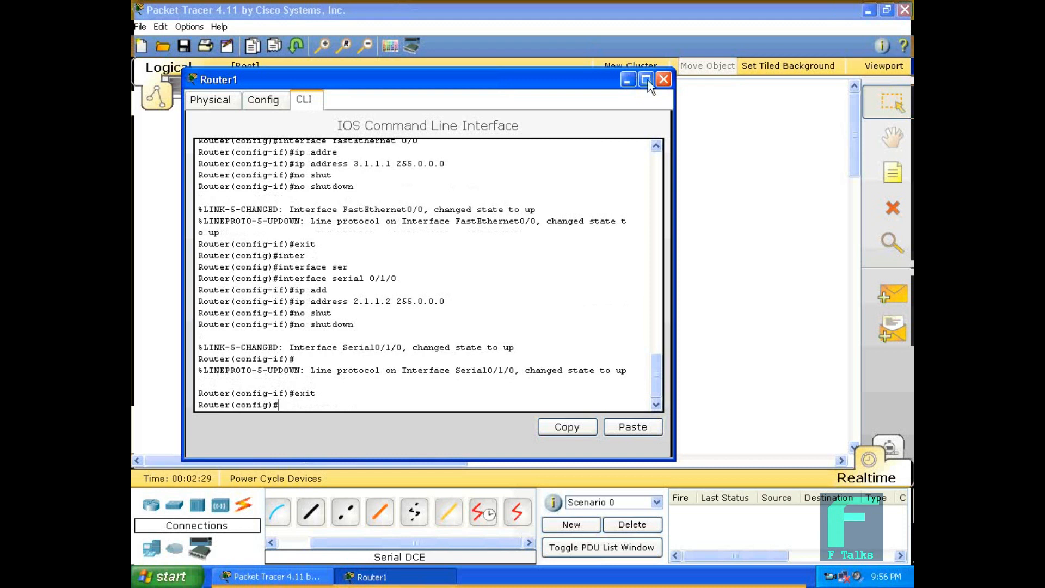
left_click(664, 80)
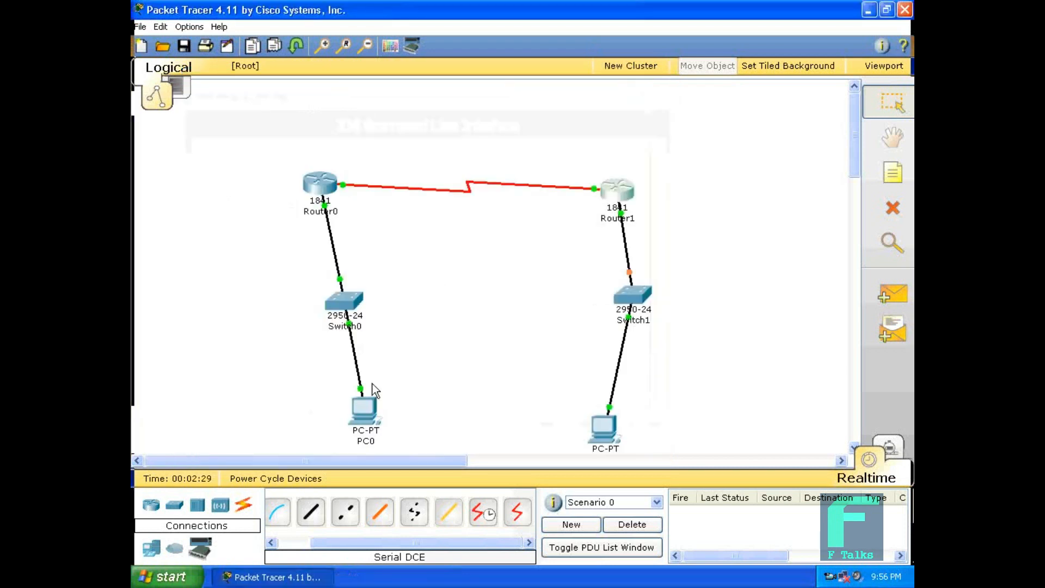
- Ping Router0's addresses 1.1.1.1 and 2.1.1.1 from PC0's command prompt
left_click(363, 421)
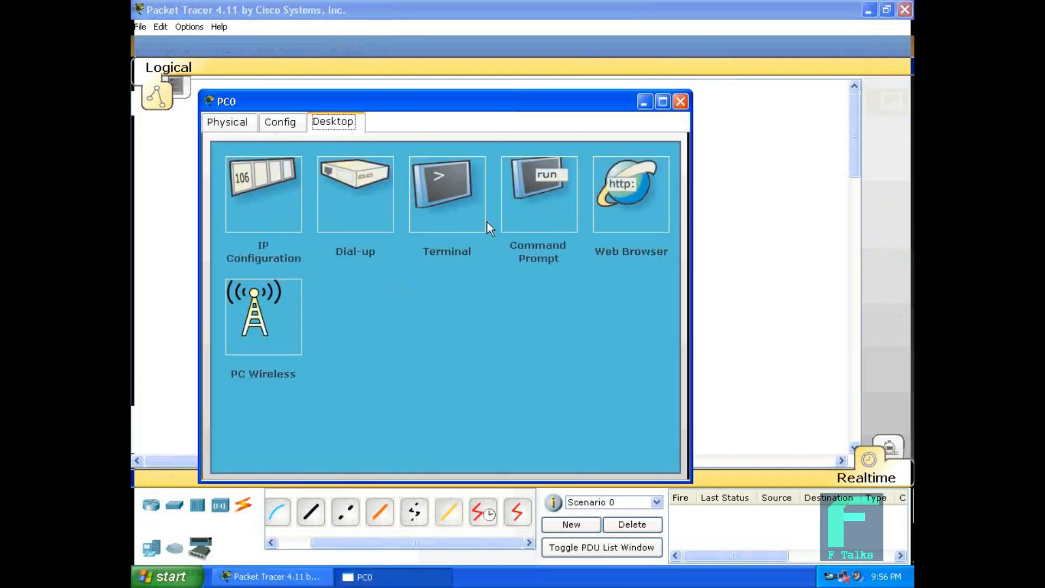
left_click(527, 201)
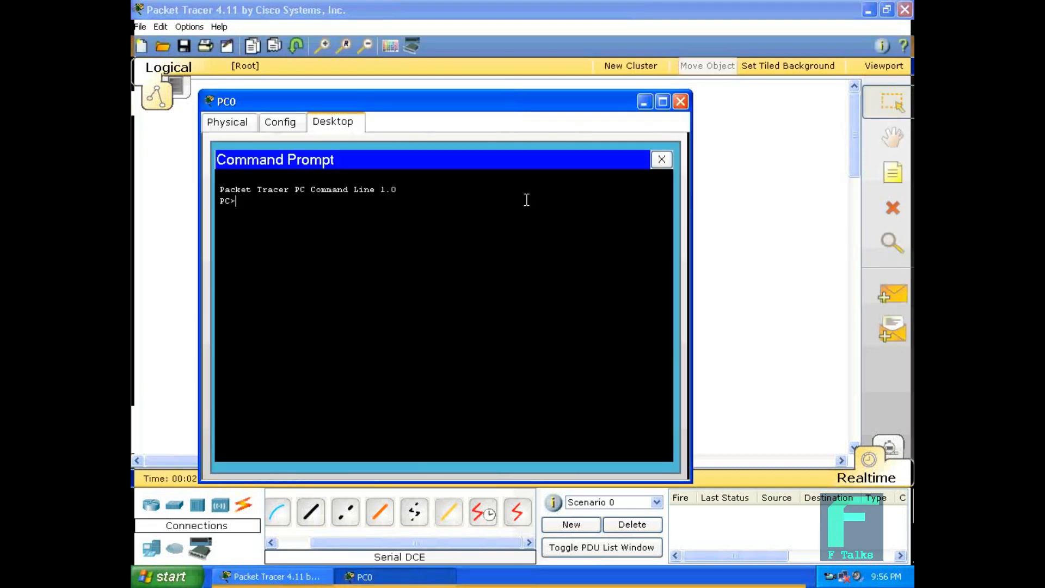
type("ping 1.1.1.1")
key("Return")
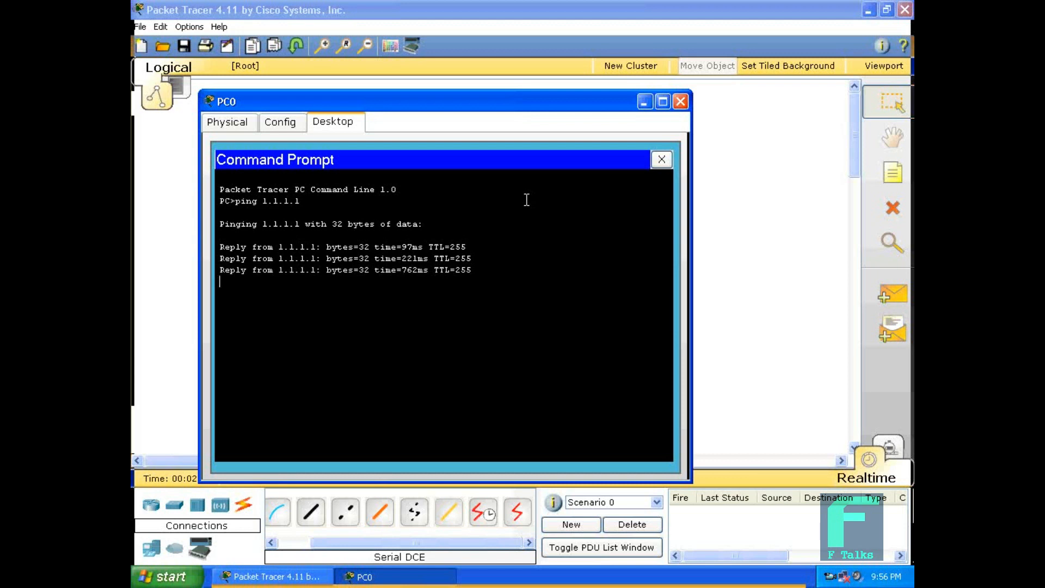
type("ping ")
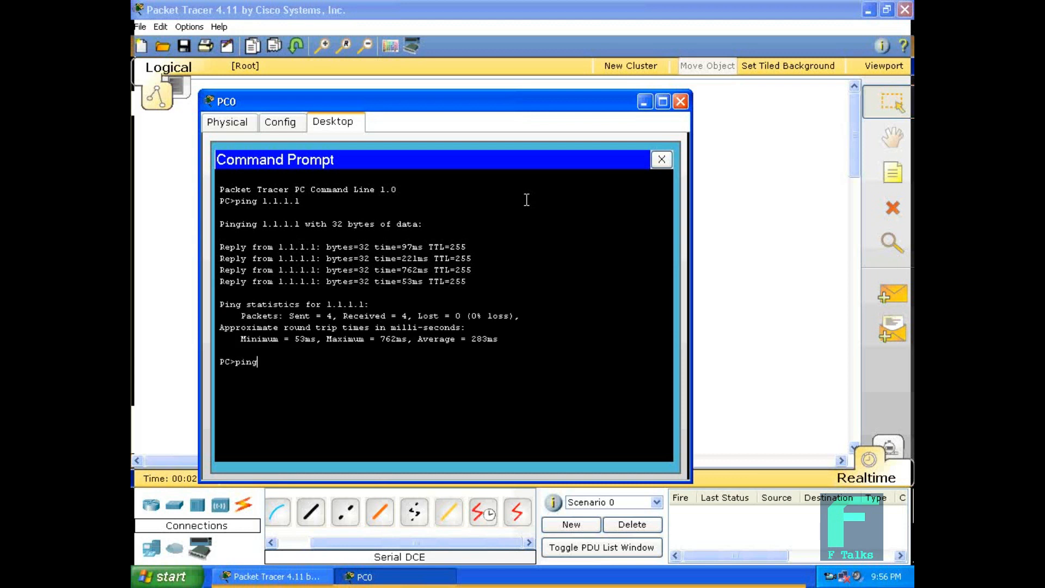
type("2.1.1.1")
key("Return")
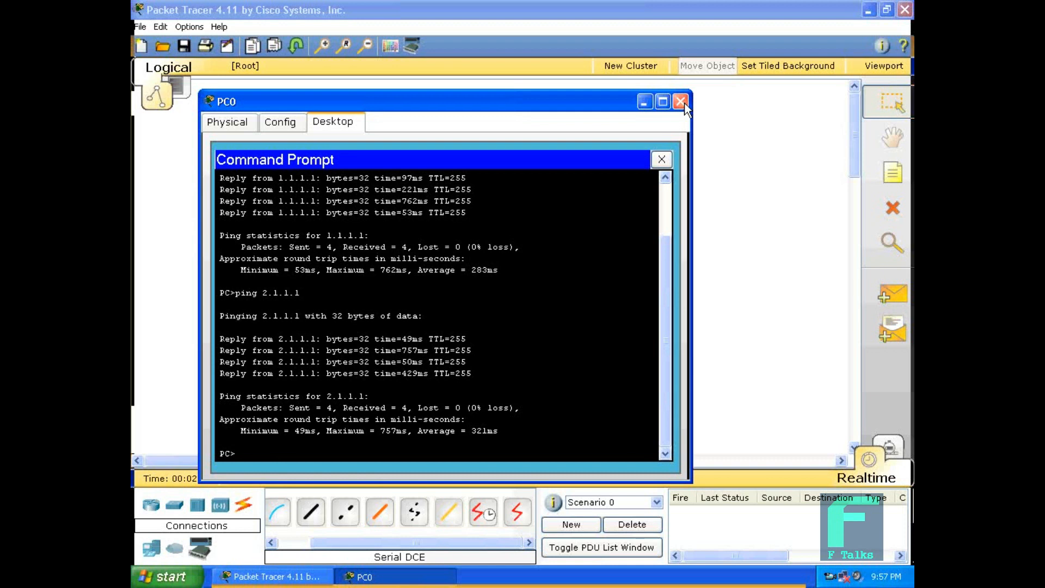
- Ping Router1's serial address 2.1.1.2 from PC0 and close the PC's window
type("ping 2.1.1.2")
key("Return")
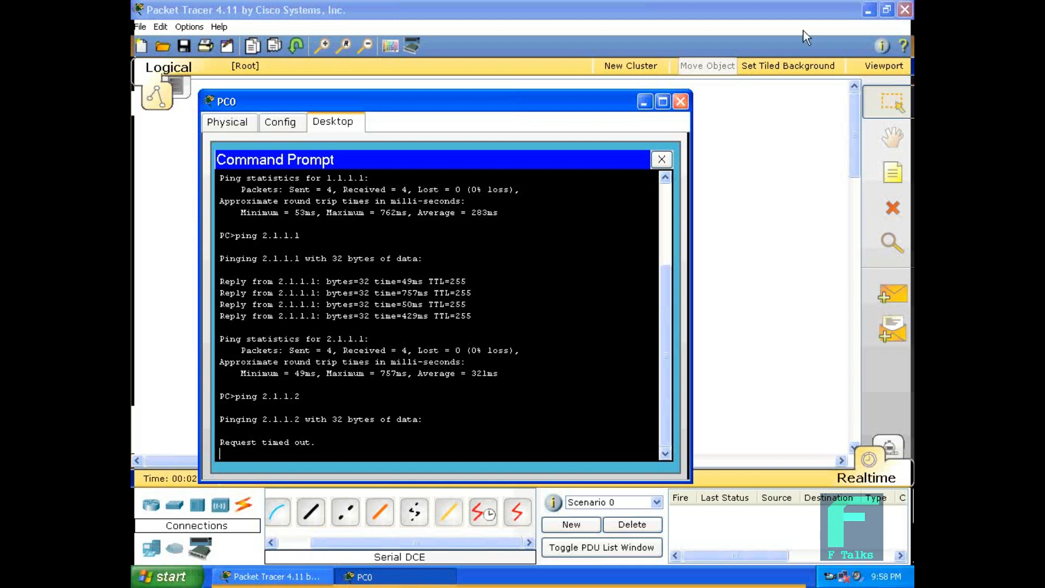
left_click(681, 103)
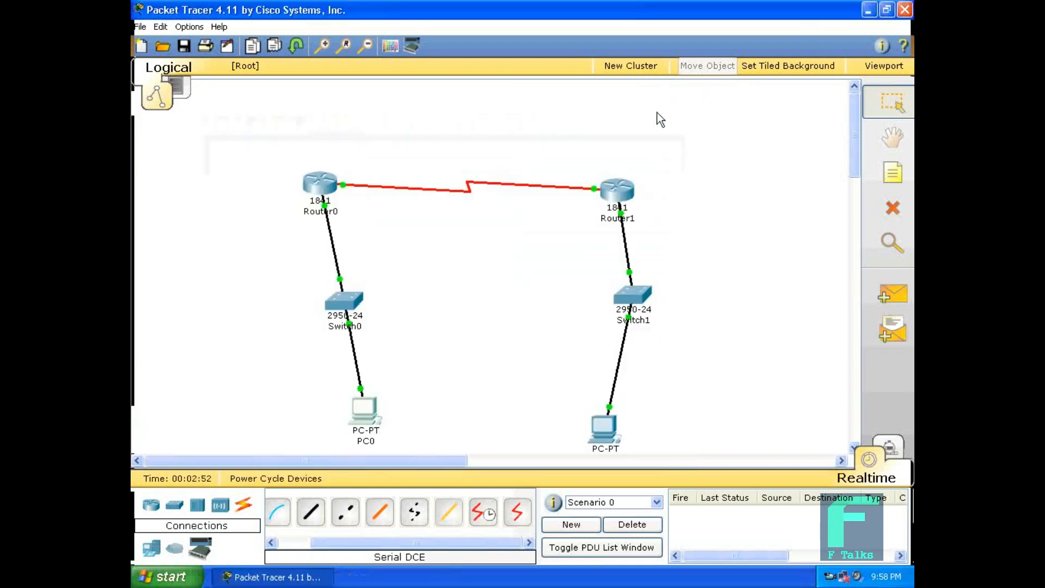
- Add a static route on Router0 to 3.1.1.0 with mask 255.0.0.0 via 2.1.1.2, and close the router's window
left_click(312, 185)
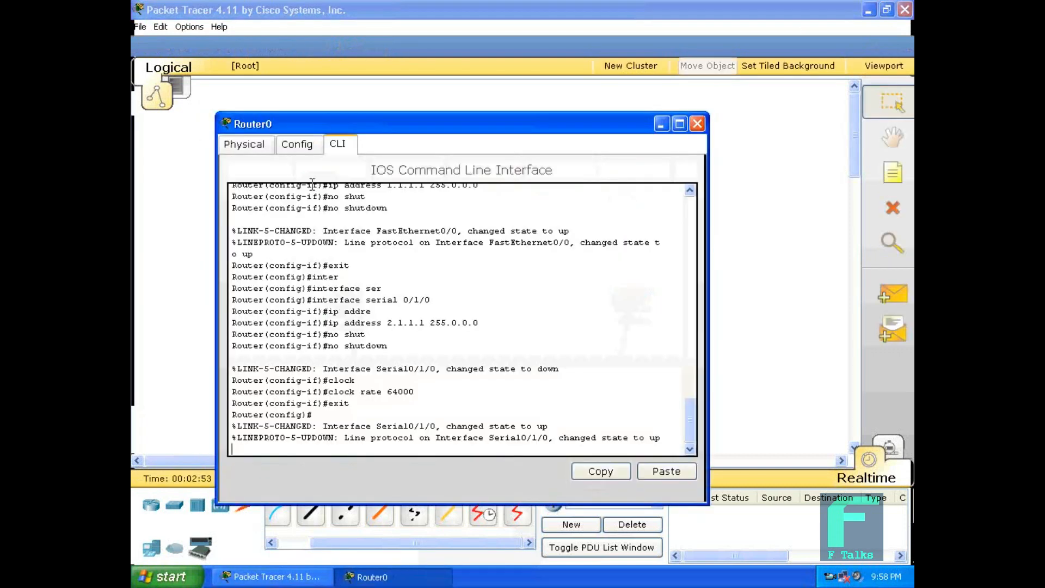
key("Return")
key("Return")
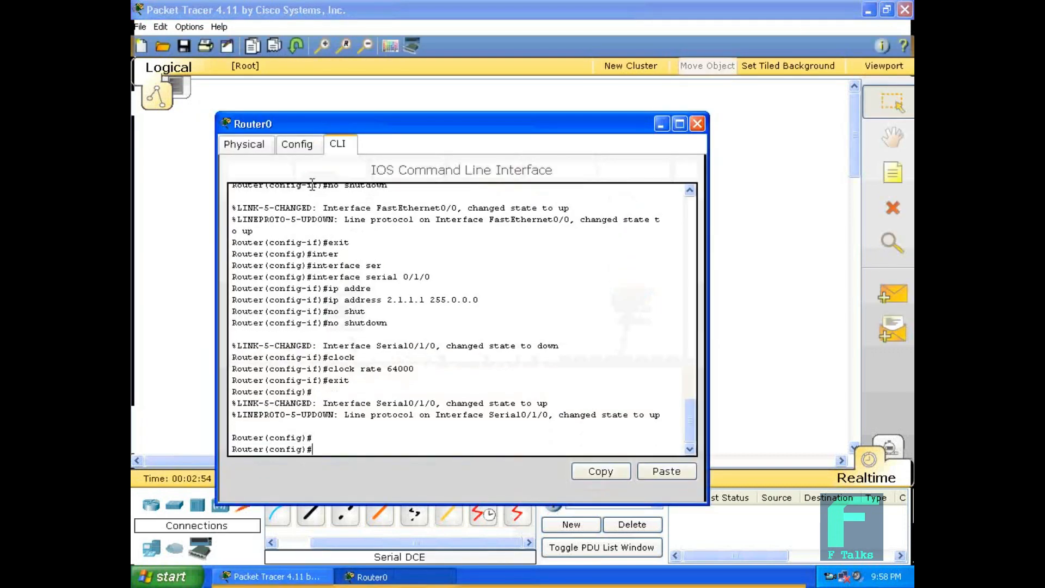
type("ip route")
key("Tab")
type("3")
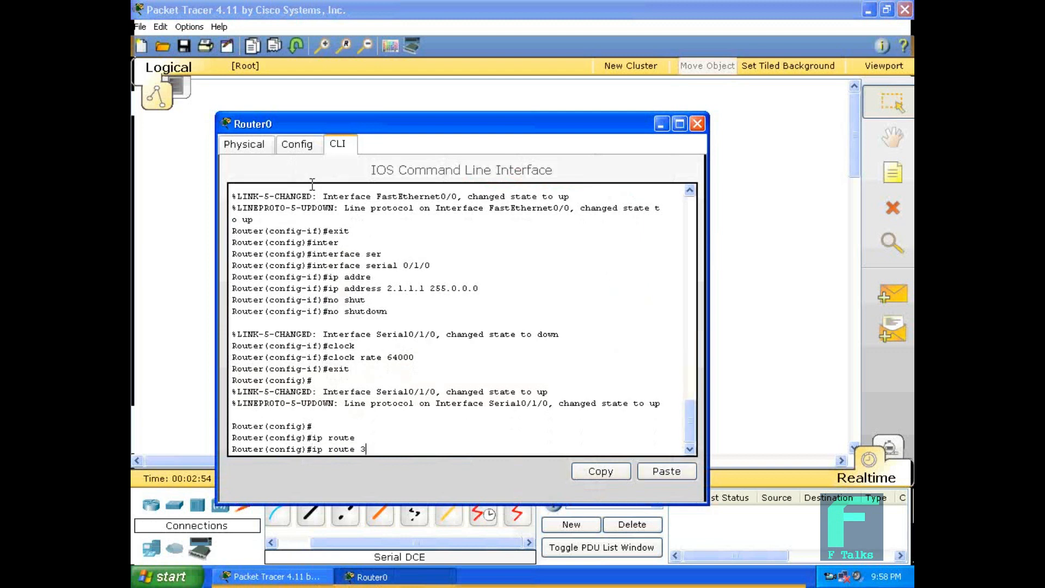
type(".1.1.0 255.0.0.02.1.1.2")
key("Return")
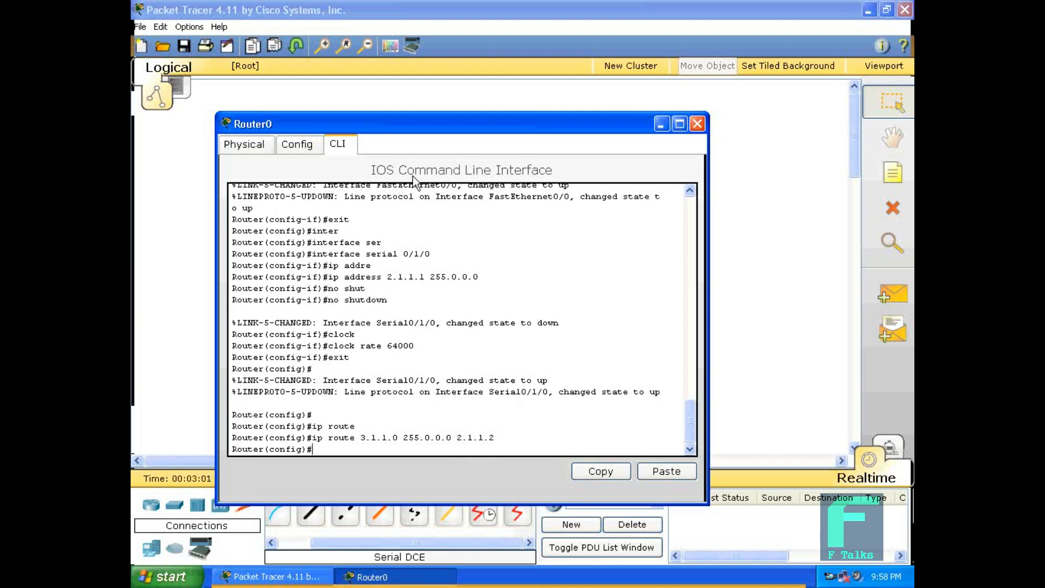
left_click(702, 125)
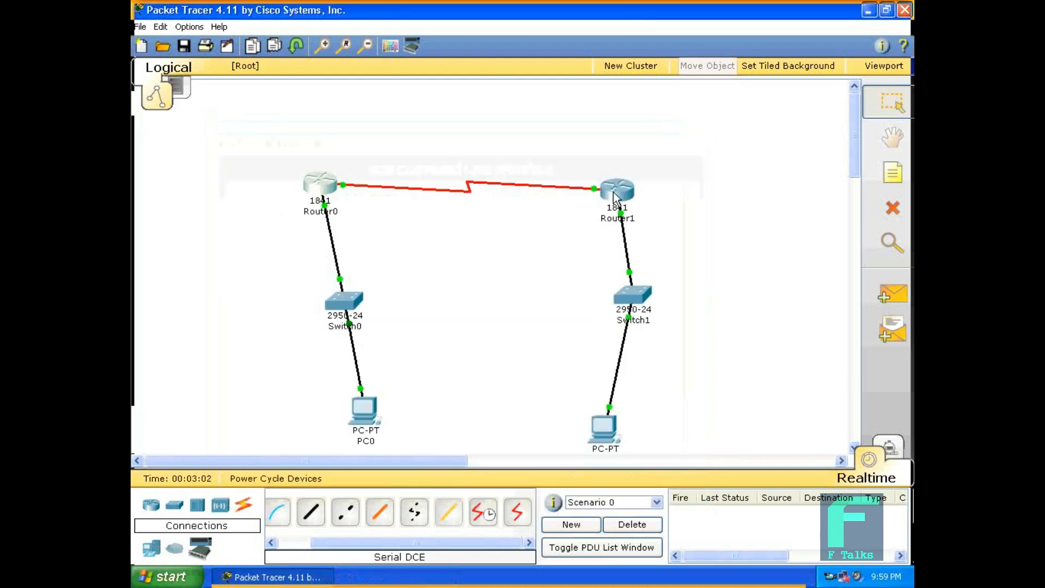
- Add a static route on Router1 to 1.1.1.0 with mask 255.0.0.0 via 2.1.1.1, exit configuration mode and close its window
mouse_move(613, 193)
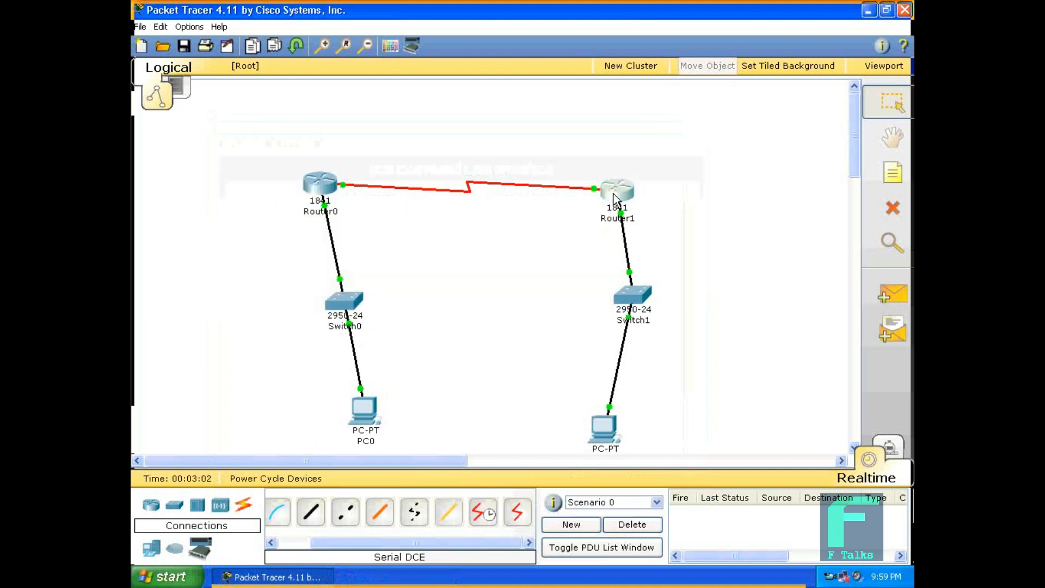
left_click(613, 194)
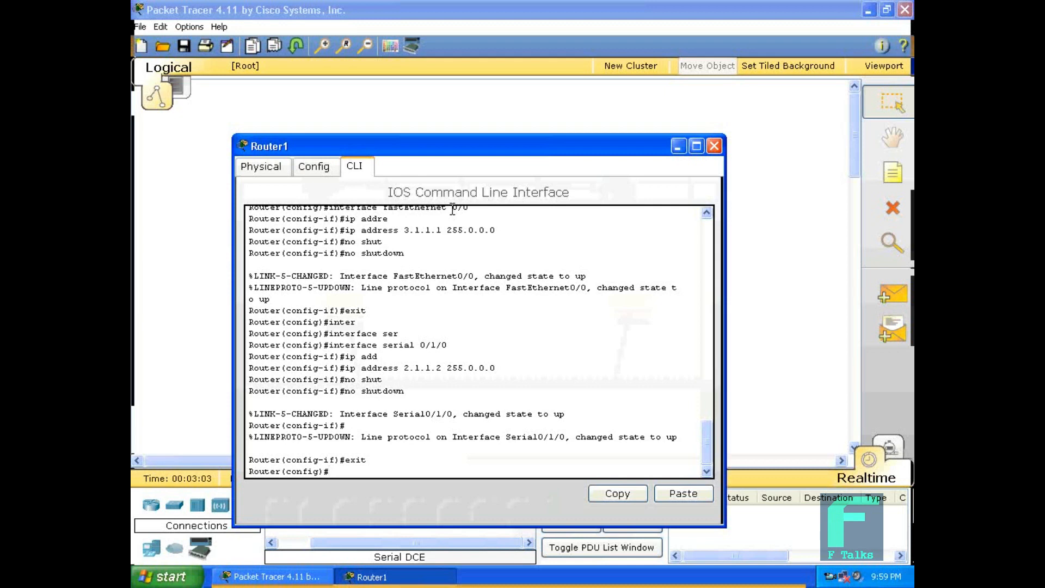
type("ip rot")
key("Tab")
key("BackSpace")
type("u")
key("Tab")
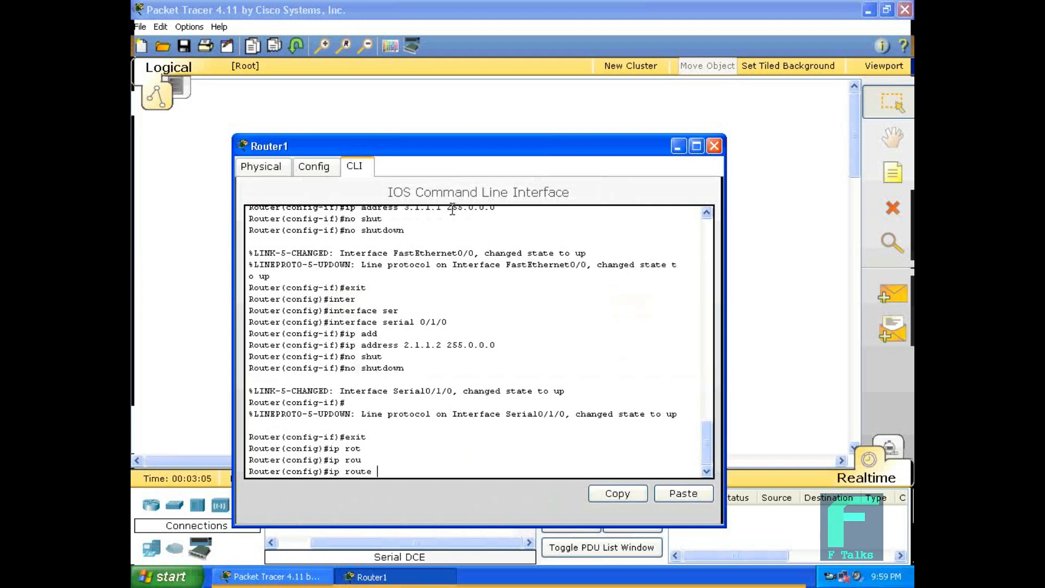
type("1.1.1.0 255.0.0.0 2.1.1.1")
key("Return")
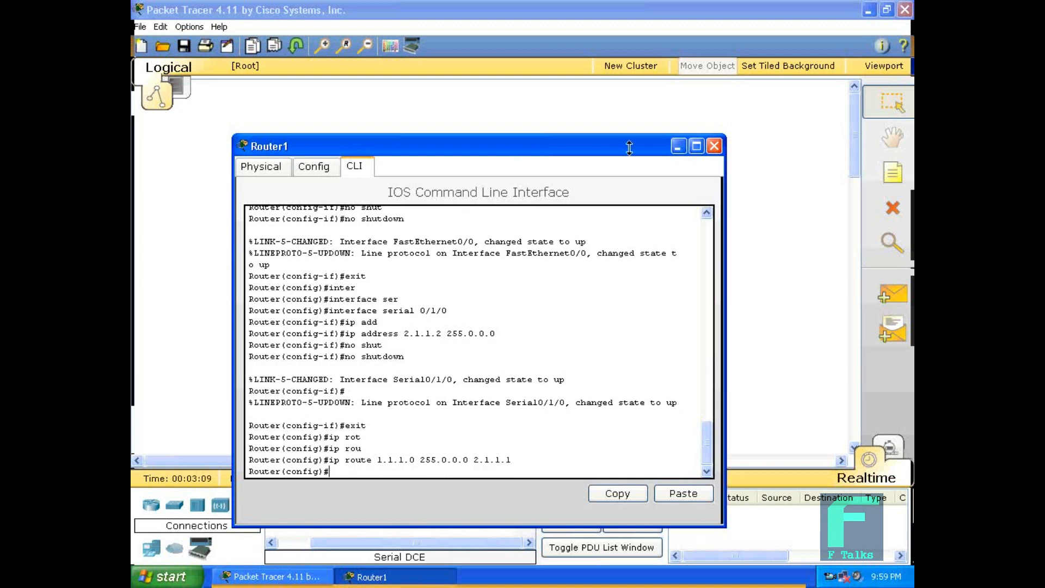
type("exit")
key("Return")
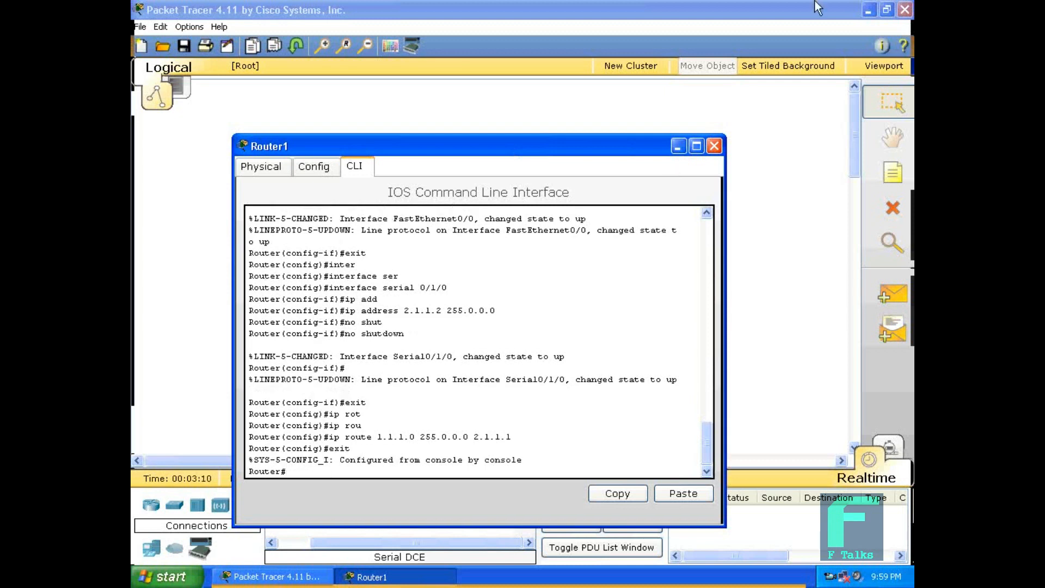
left_click(715, 146)
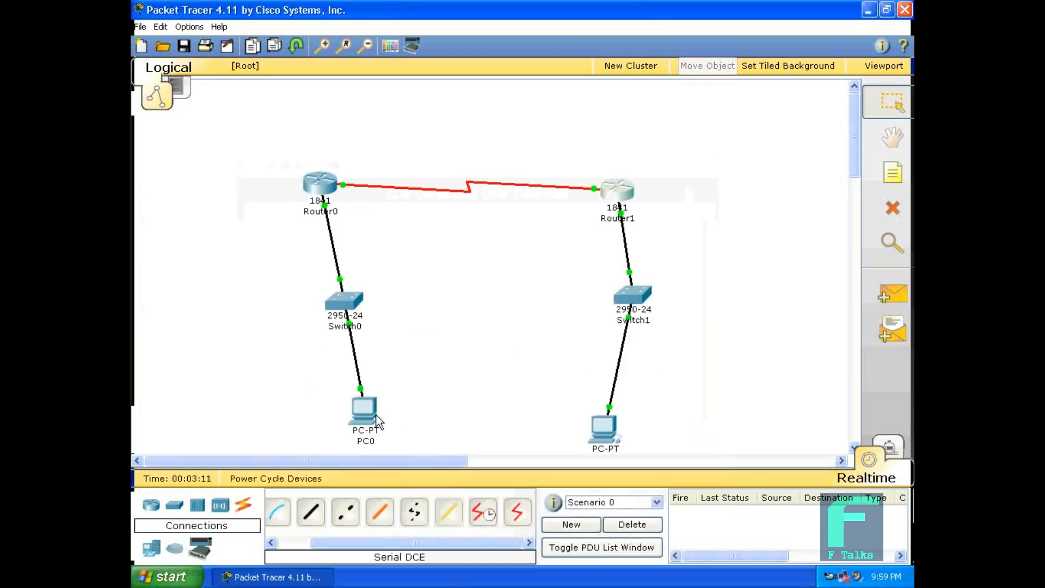
- Spread the two PCs apart, moving PC0 to the lower left of Switch0 and PC1 to the lower right of Switch1
left_click_drag(364, 413, 291, 417)
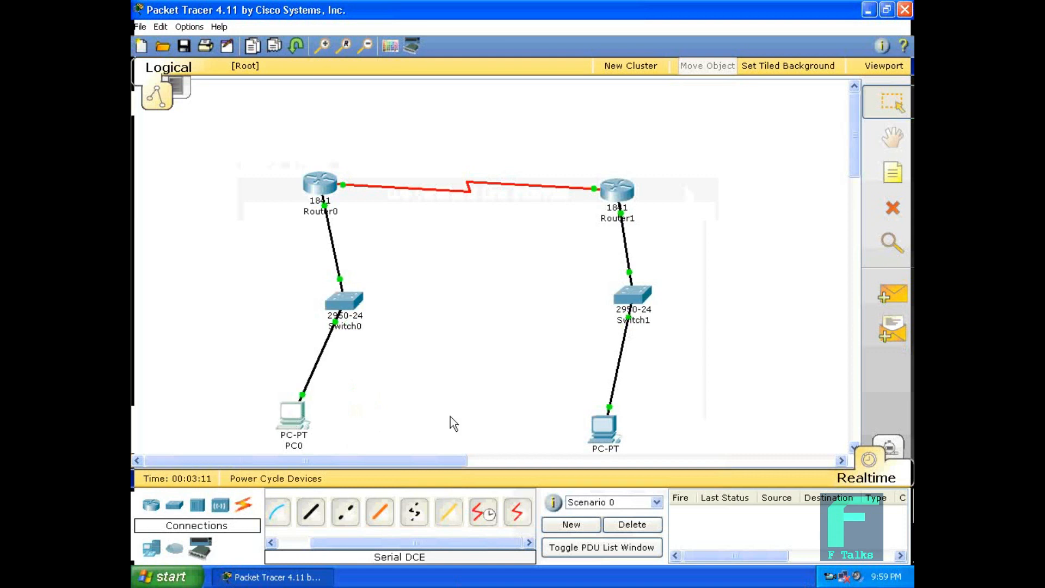
left_click_drag(587, 444, 700, 431)
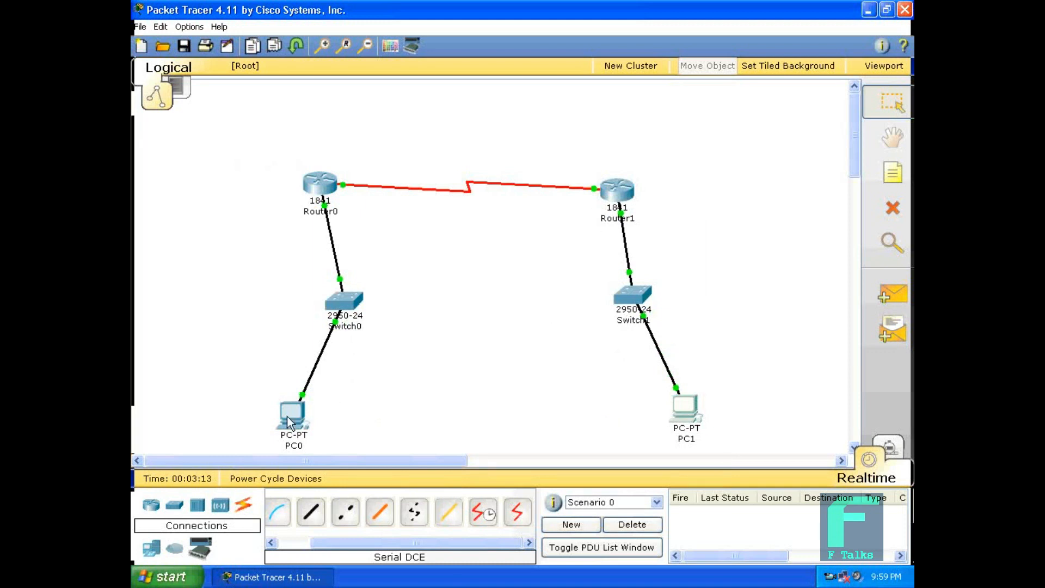
- Ping PC1's address 3.1.1.10 from PC0's command prompt and close the PC's window
mouse_move(287, 417)
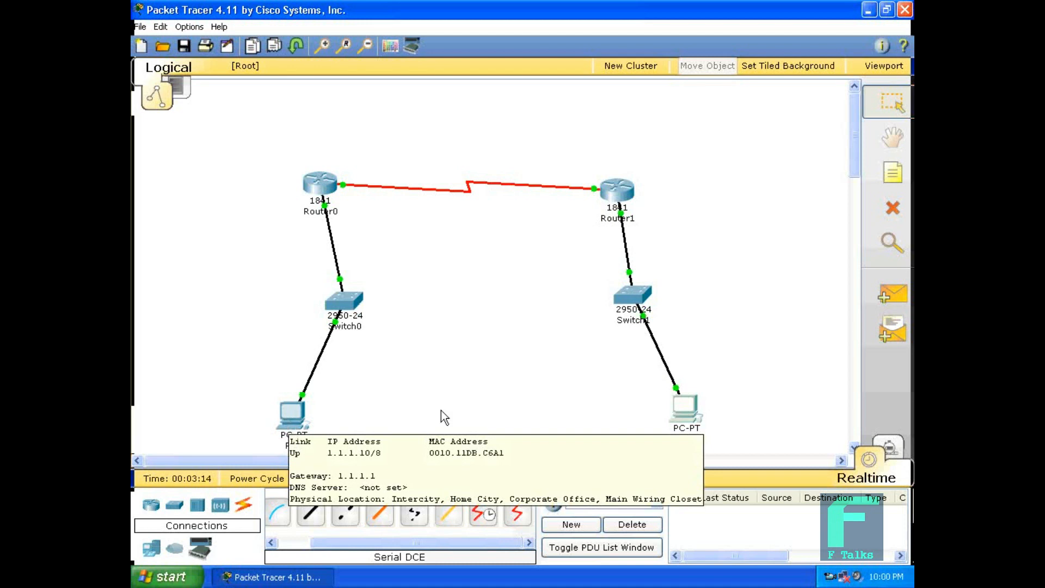
mouse_move(703, 421)
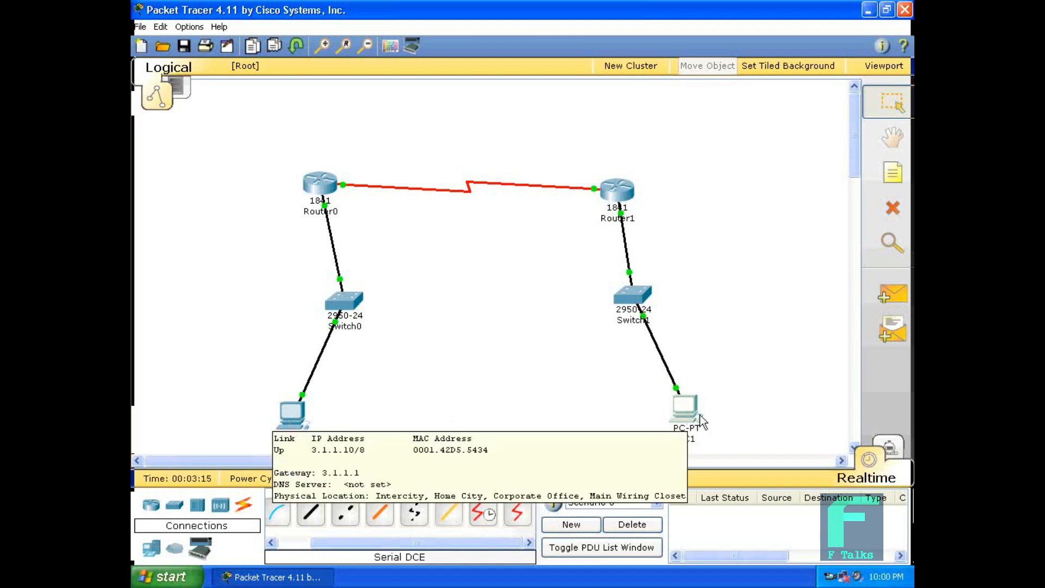
left_click(287, 416)
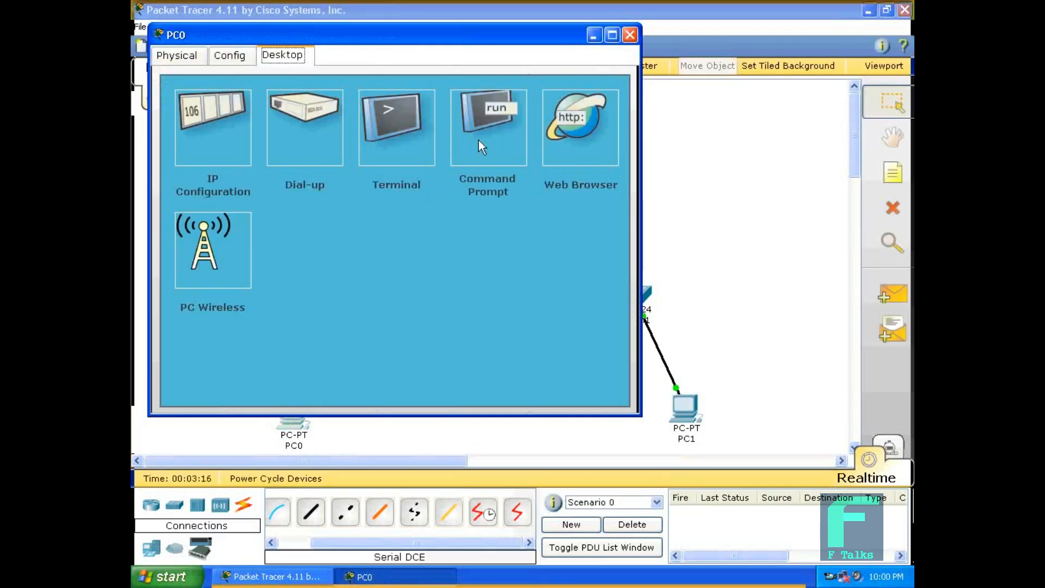
left_click(487, 132)
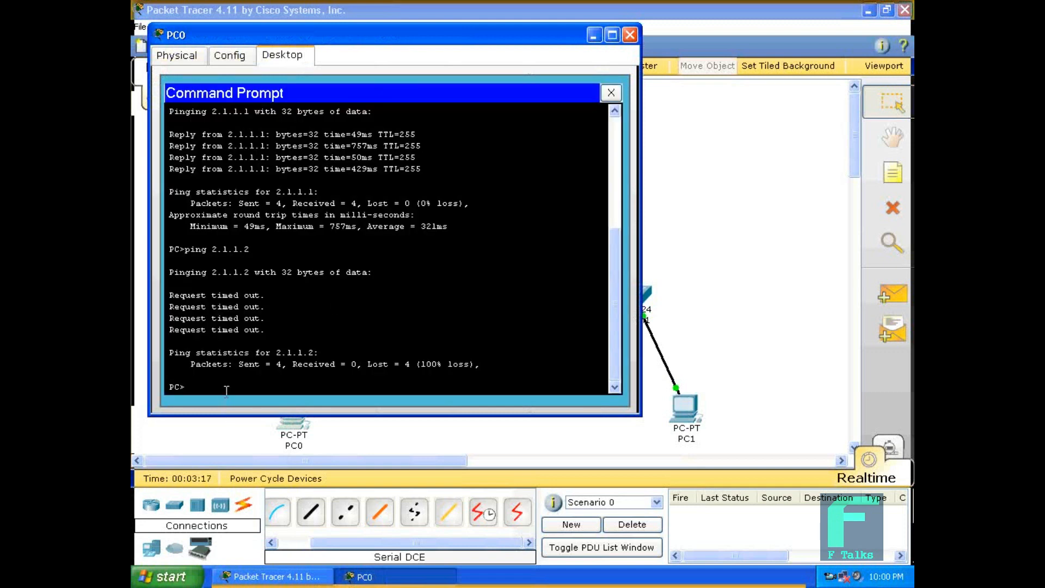
type("ping 3.1.1.10")
key("Return")
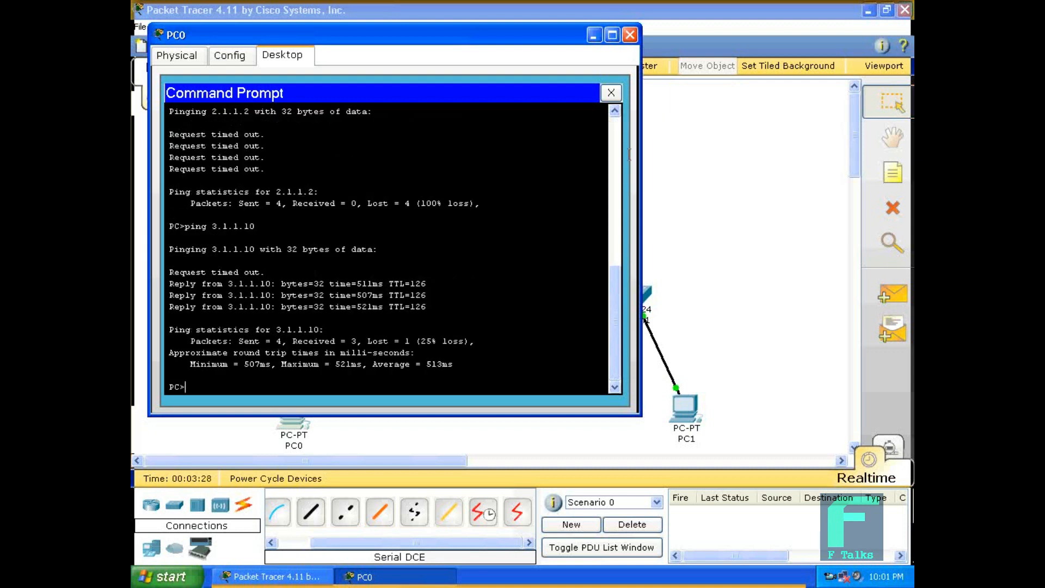
left_click(630, 35)
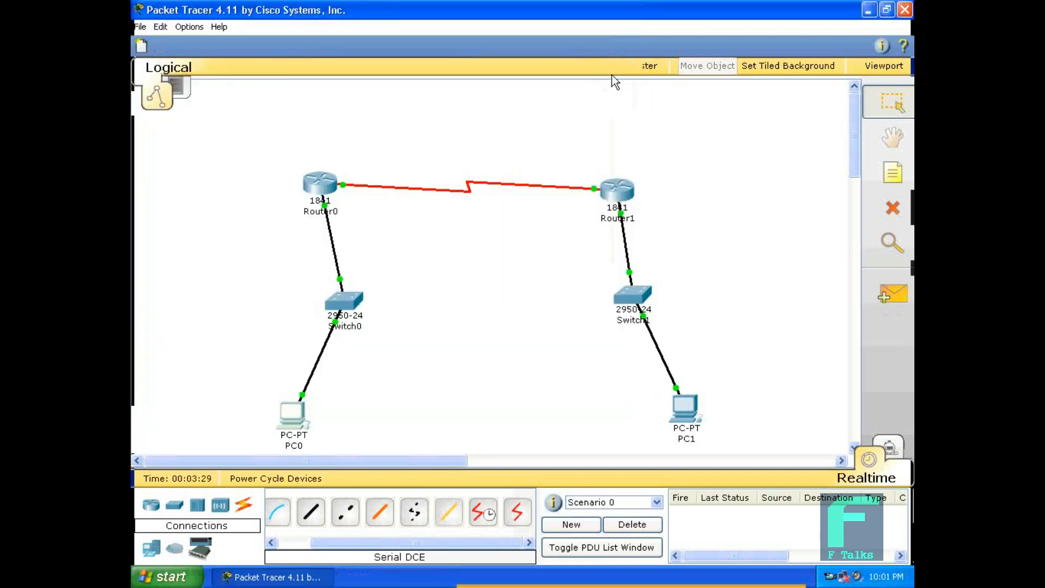